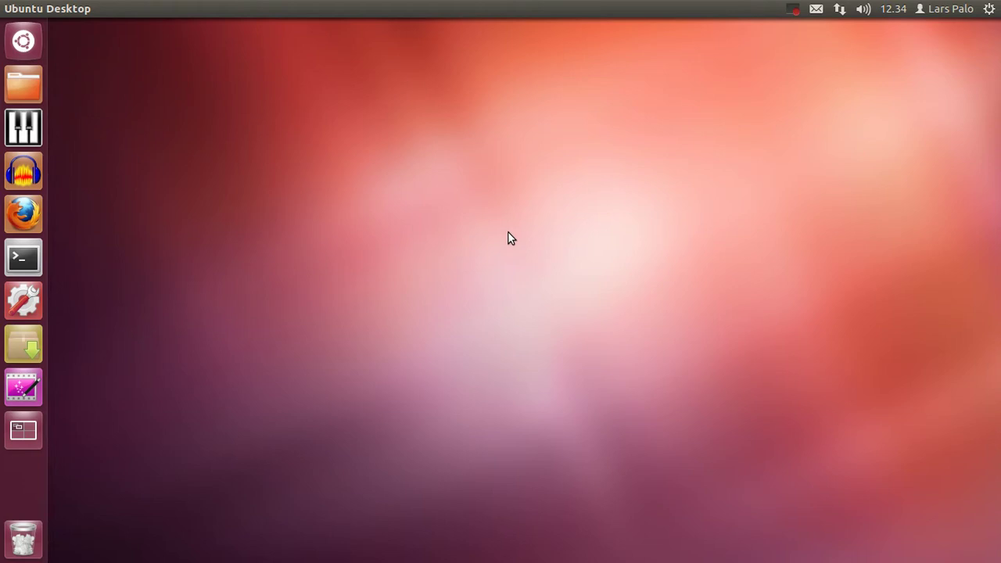
# Launch GrandOrgue, load the recent piteaMHS organ, and move its window left
pyautogui.click(33, 136)
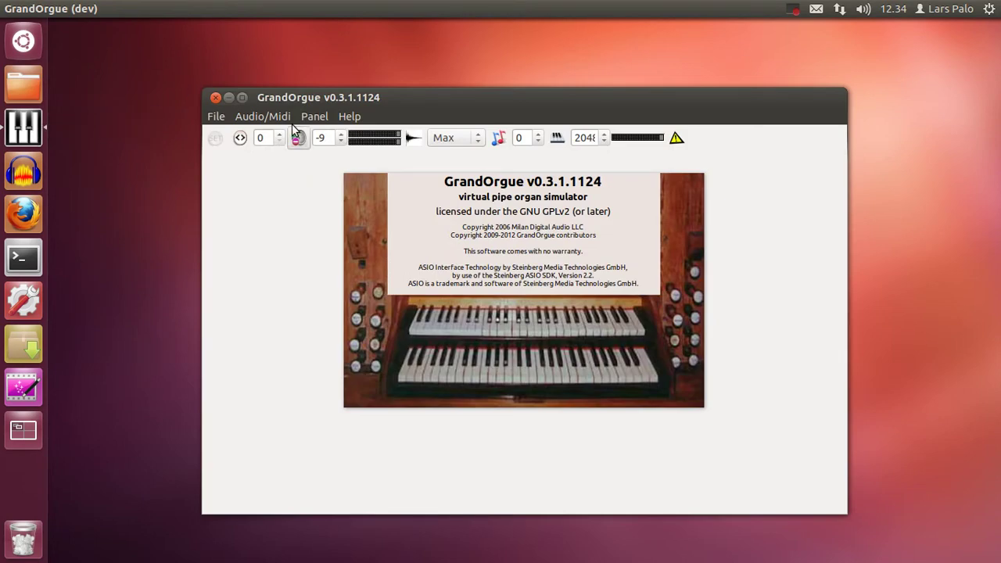
pyautogui.click(217, 118)
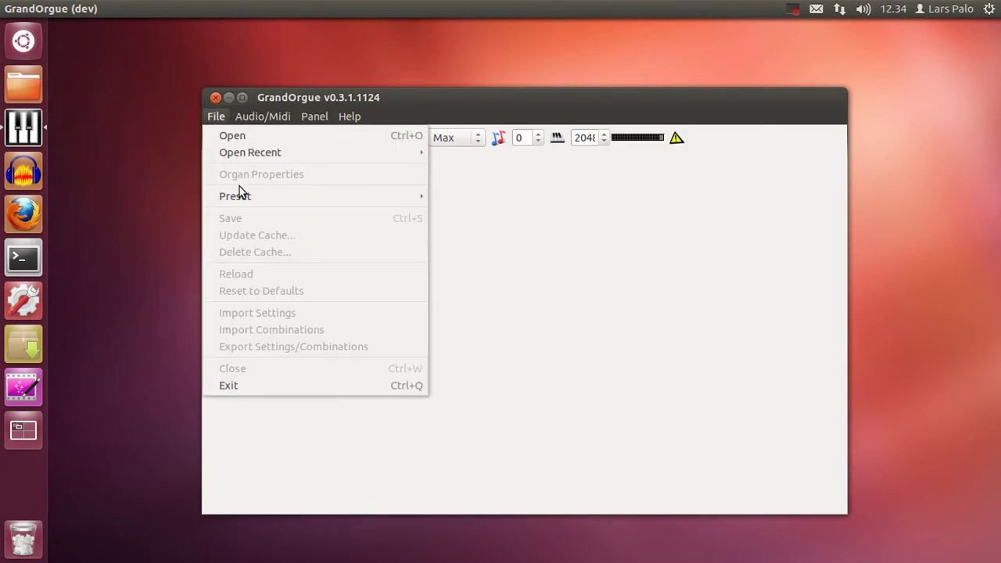
pyautogui.moveTo(243, 154)
pyautogui.click(492, 153)
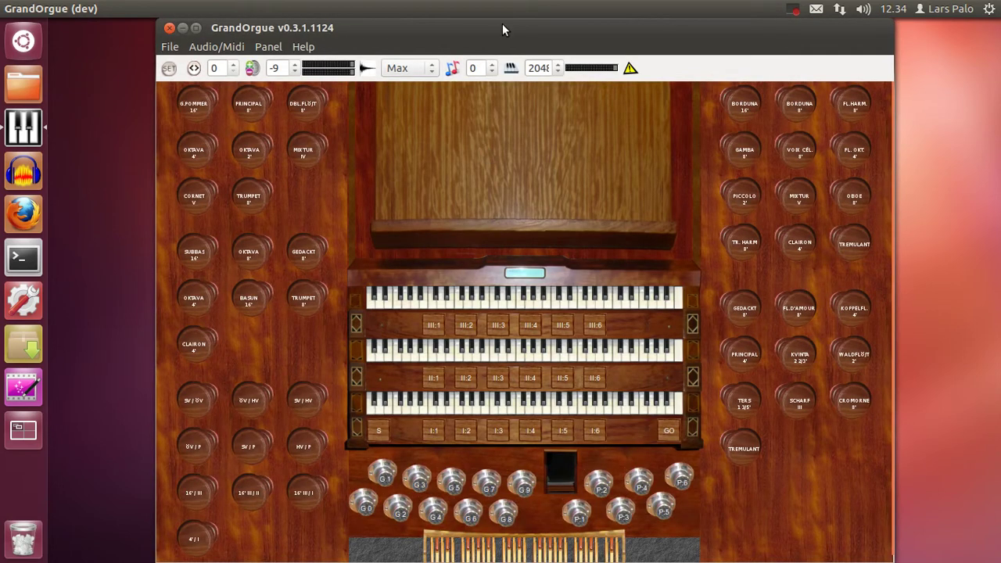
pyautogui.moveTo(502, 29); pyautogui.dragTo(386, 27)
# Open the Divisionals panel and place it at the top right, off the keyboards
pyautogui.click(162, 49)
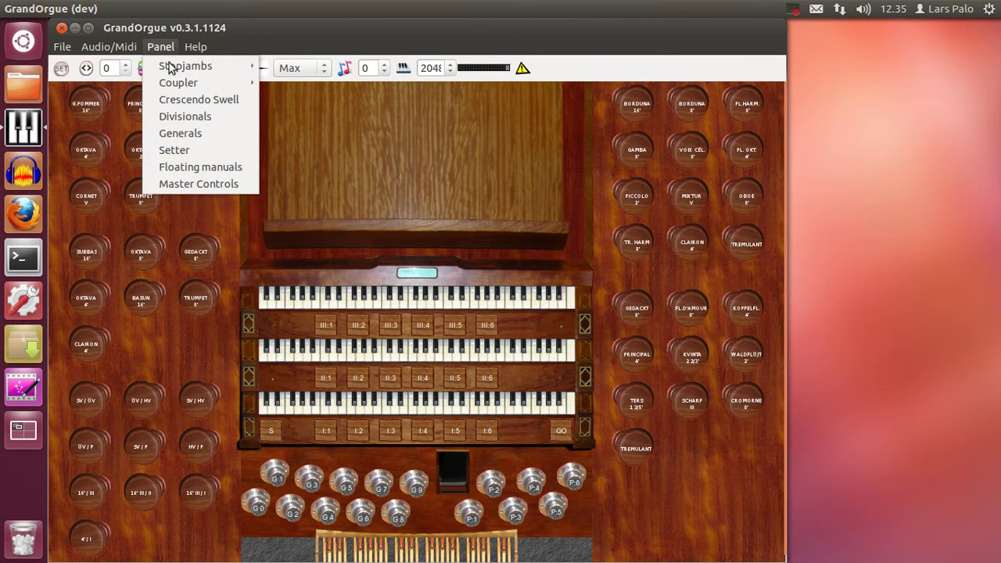
pyautogui.click(183, 117)
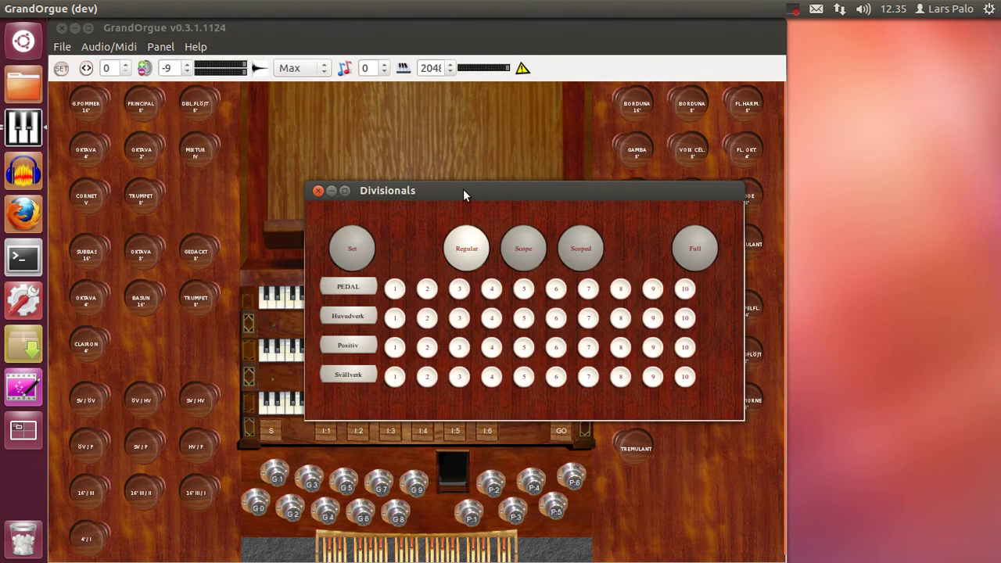
pyautogui.moveTo(535, 178); pyautogui.dragTo(712, 32)
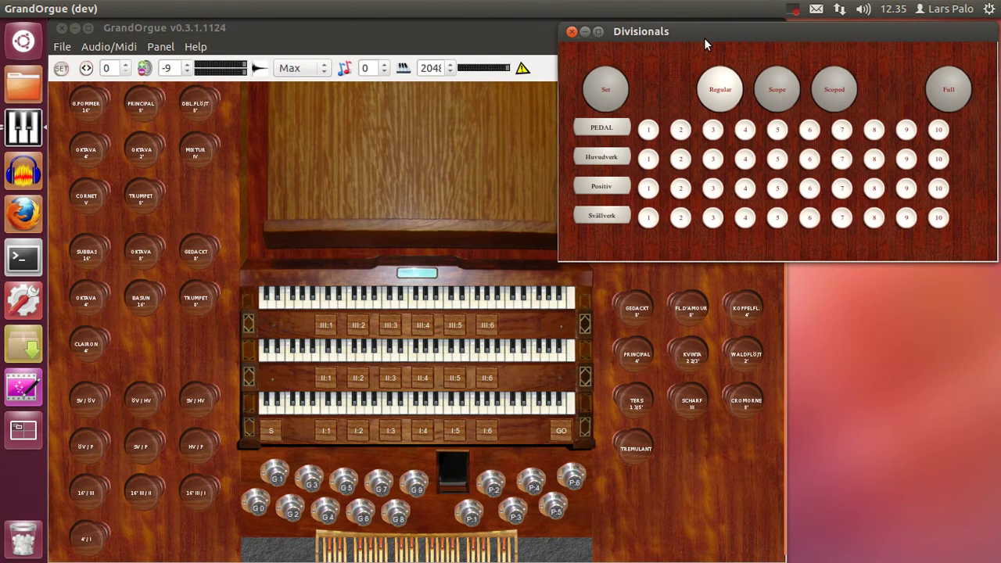
pyautogui.moveTo(642, 31); pyautogui.dragTo(679, 26)
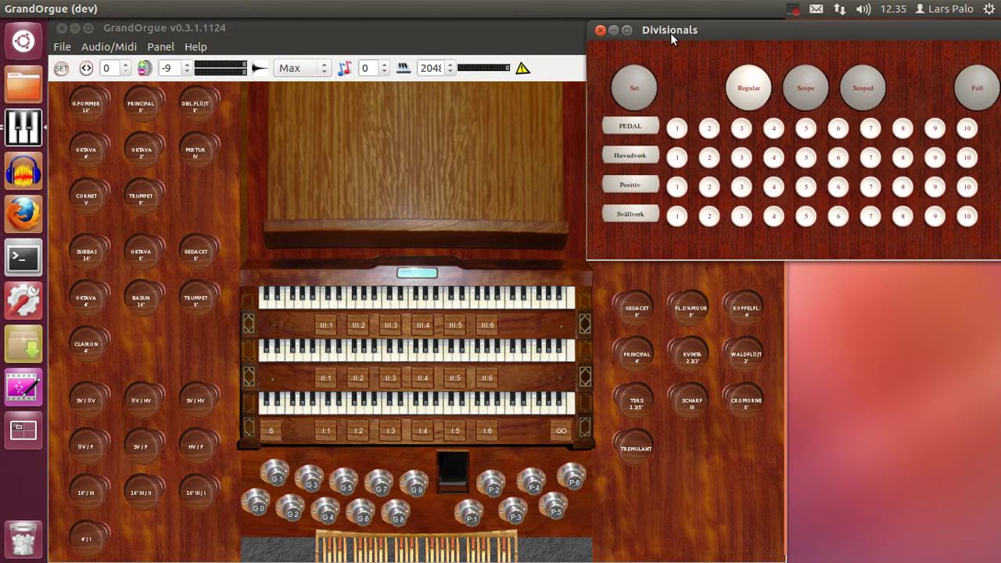
# Open the Generals panel lower right and bring the organ console back to the front
pyautogui.click(167, 48)
pyautogui.click(178, 133)
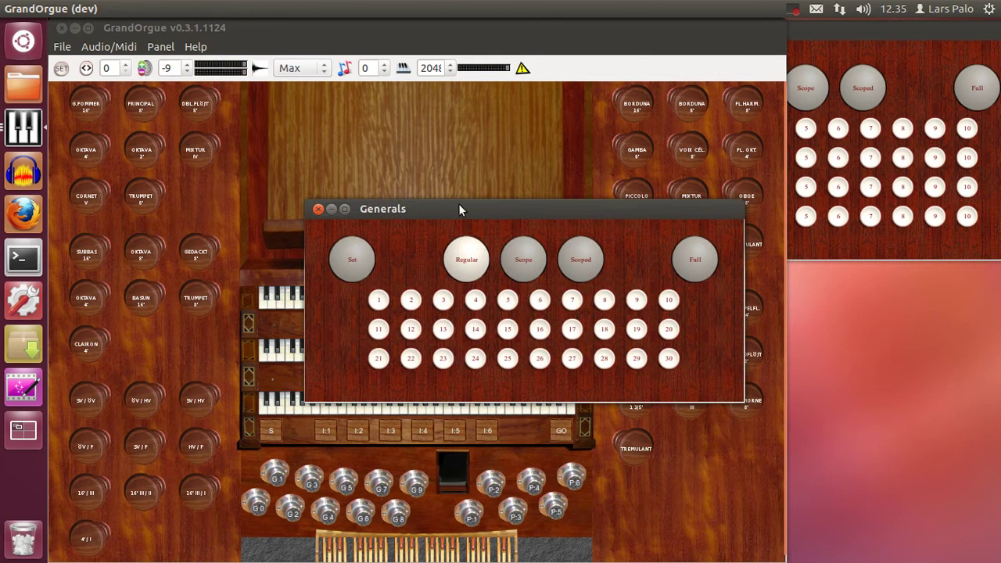
pyautogui.moveTo(458, 206); pyautogui.dragTo(719, 319)
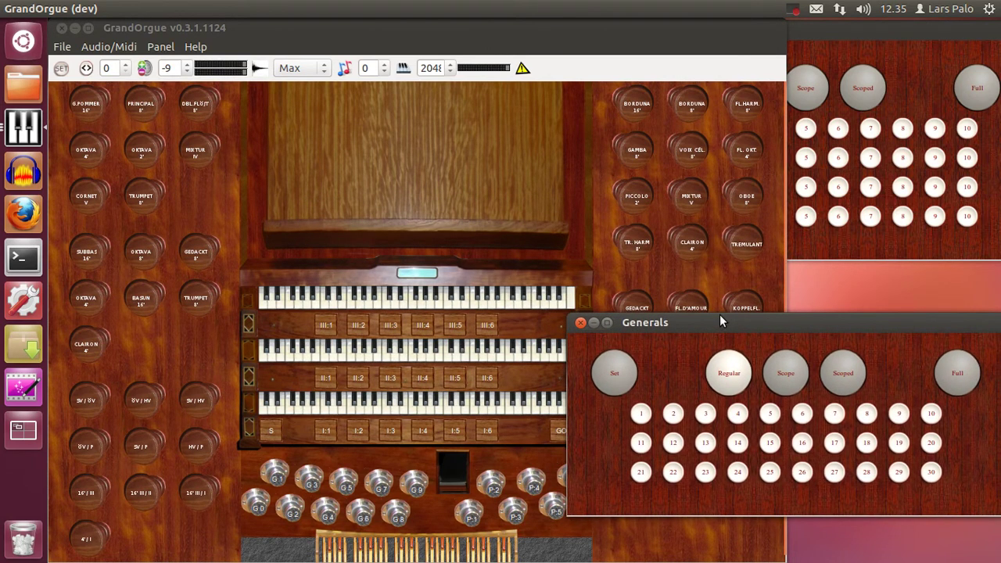
pyautogui.click(565, 26)
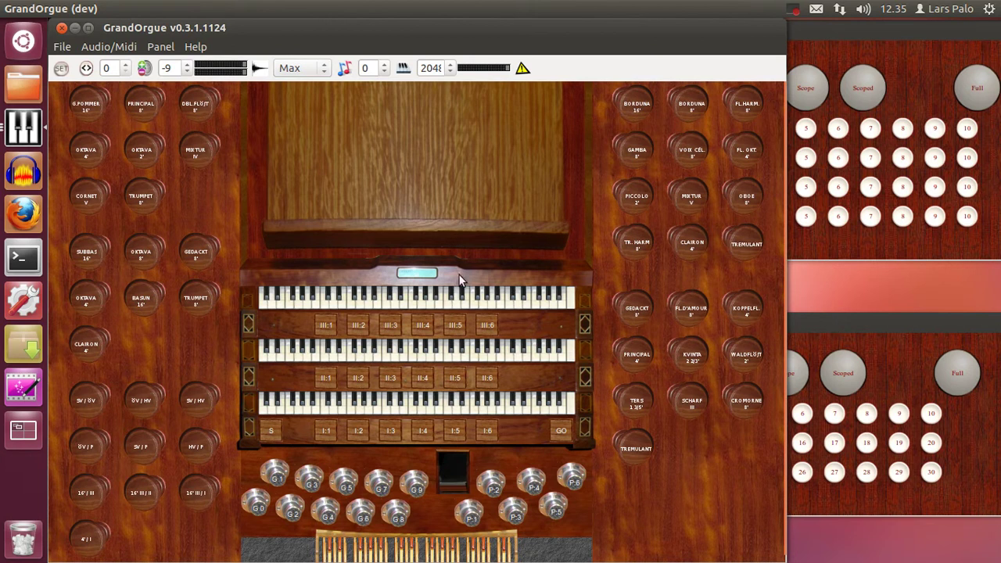
# Draw OKTAVA 2', CORNET, both TRUMPET stops and BASUN on the left jamb
pyautogui.click(140, 153)
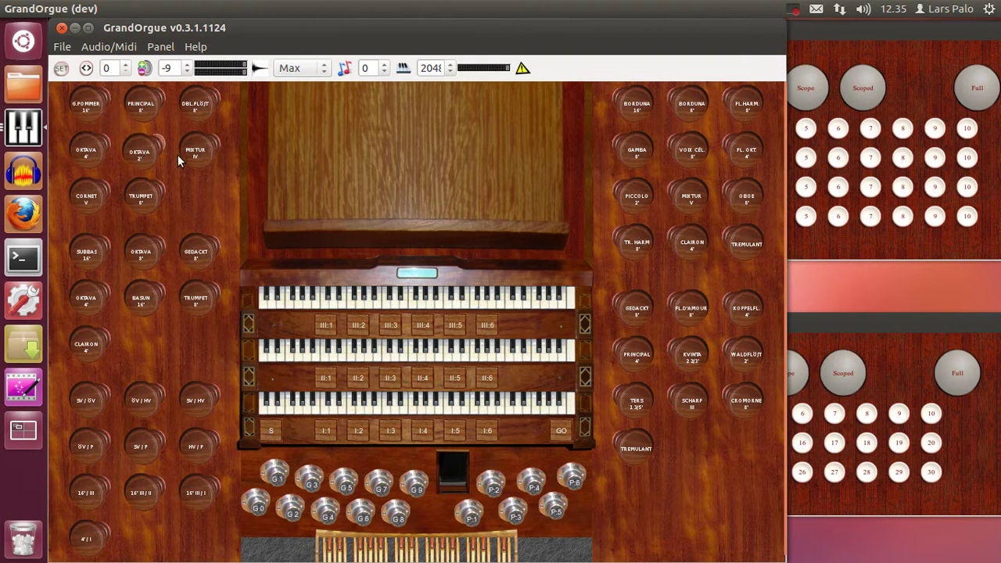
pyautogui.click(86, 195)
pyautogui.click(141, 195)
pyautogui.click(141, 298)
pyautogui.click(196, 298)
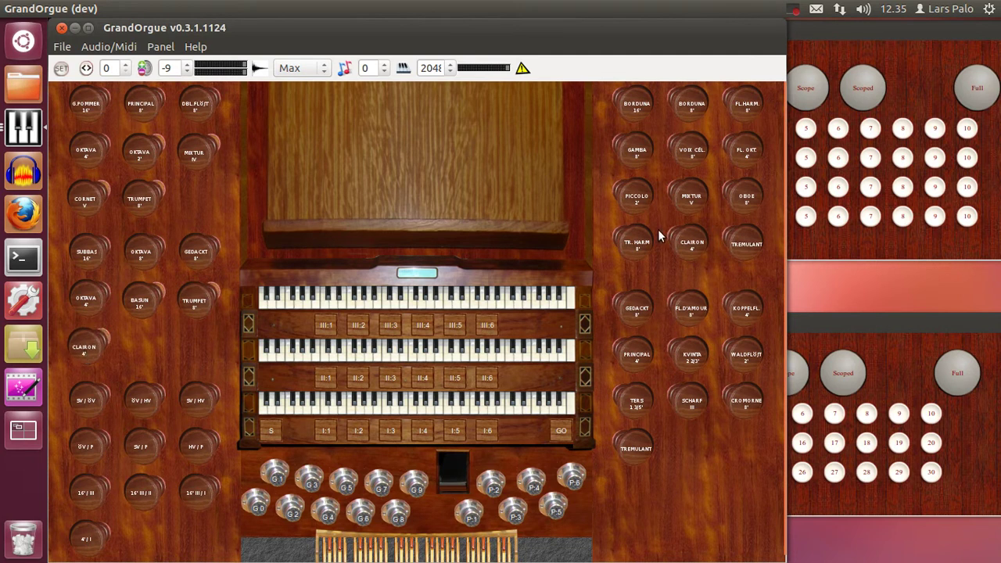
# Draw PICCOLO, MIXTUR, KVINTA, WALDFLÖJT, TERS, SCHARF and CROMORNE on the right jamb
pyautogui.click(640, 197)
pyautogui.click(691, 197)
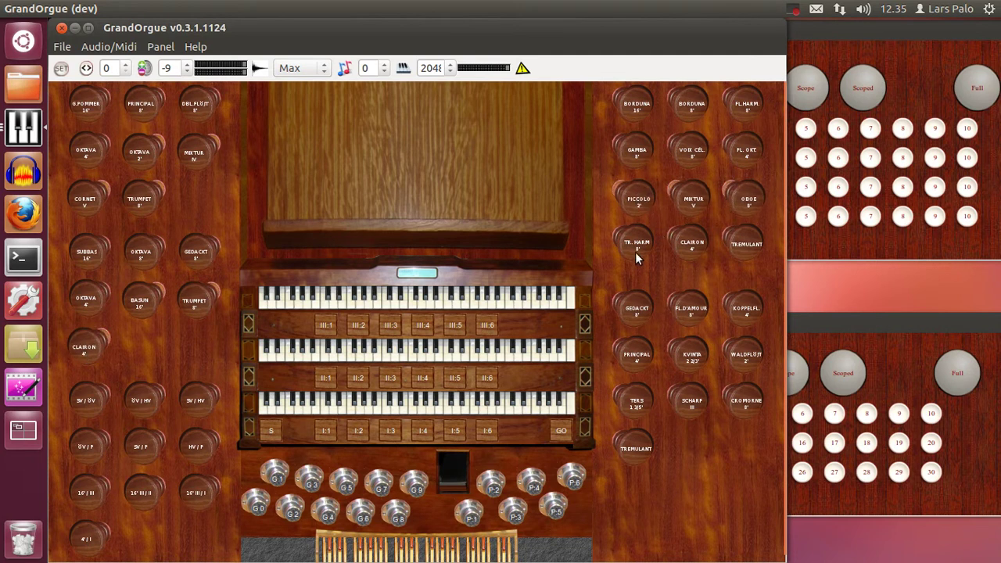
pyautogui.click(682, 357)
pyautogui.click(747, 357)
pyautogui.click(638, 402)
pyautogui.click(692, 403)
pyautogui.click(743, 403)
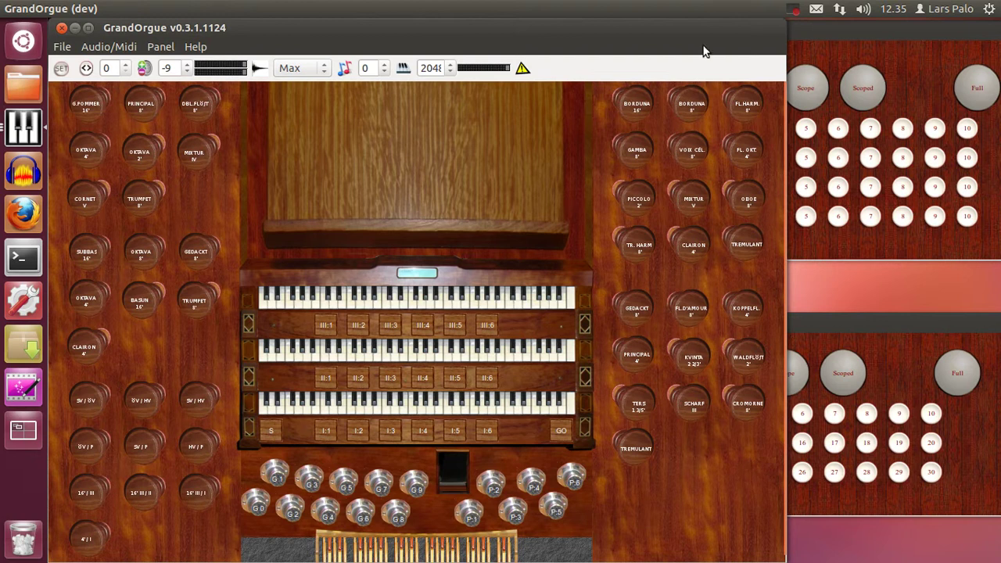
# Switch to Scope mode, turn on Set, and store the registration in general 2
pyautogui.click(879, 323)
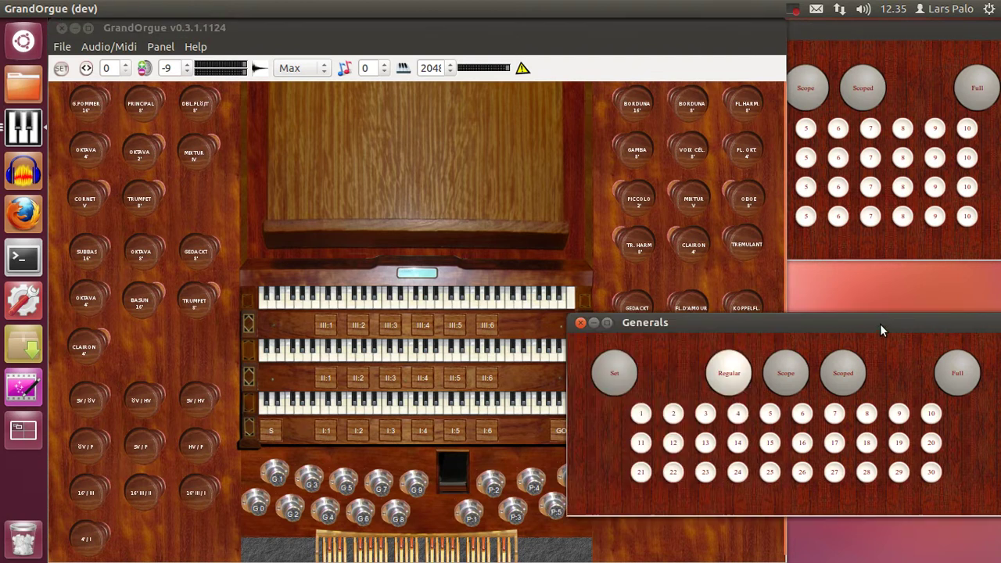
pyautogui.click(785, 376)
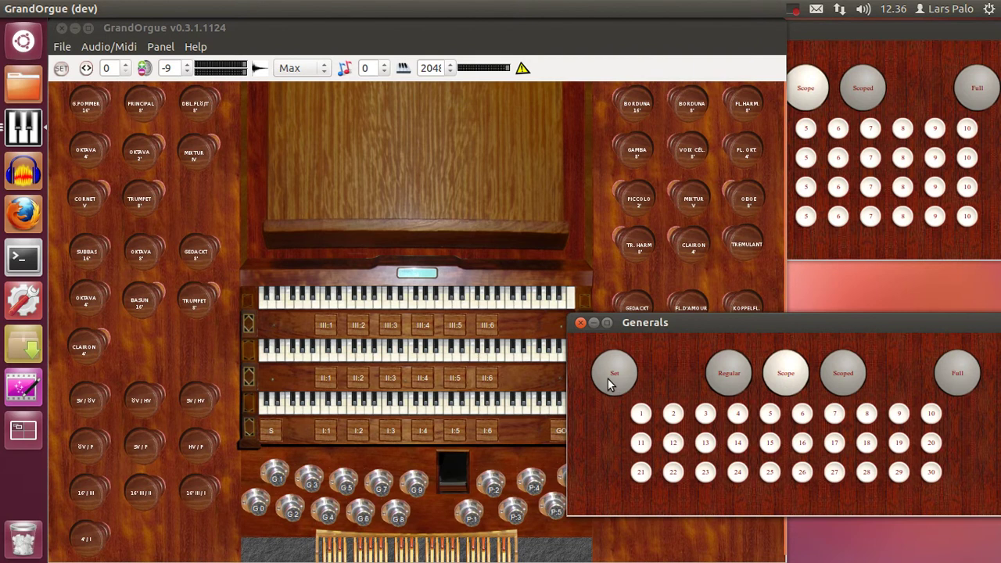
pyautogui.click(610, 382)
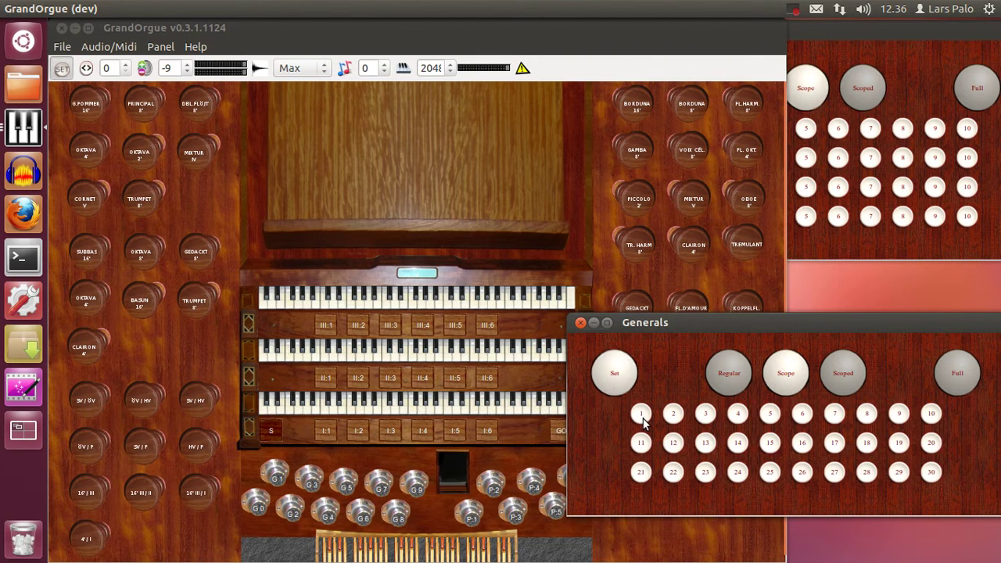
pyautogui.click(672, 415)
# Store the registration in divisional 2 for PEDAL, Huvudverk, Positiv and Svällverk
pyautogui.click(875, 28)
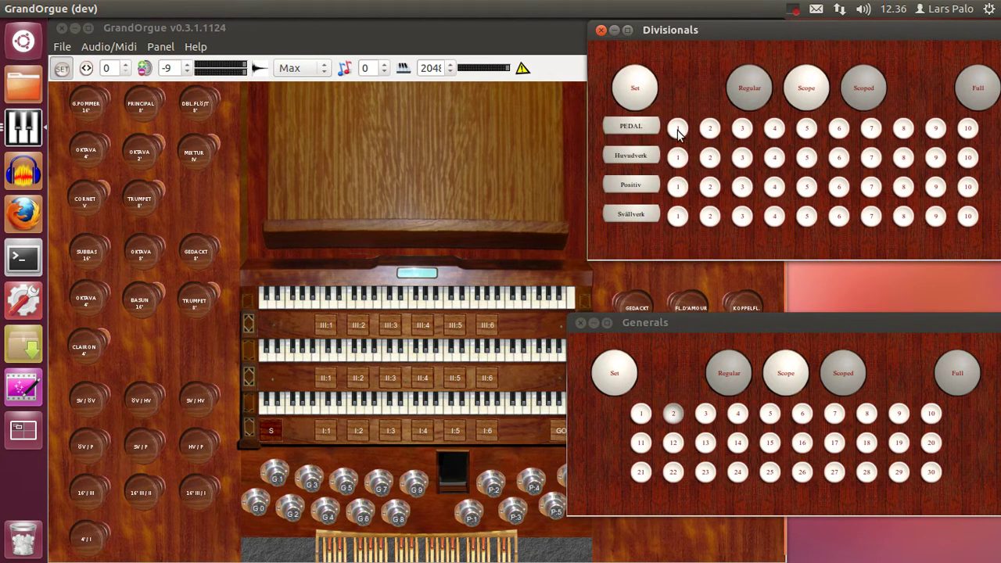
pyautogui.click(708, 128)
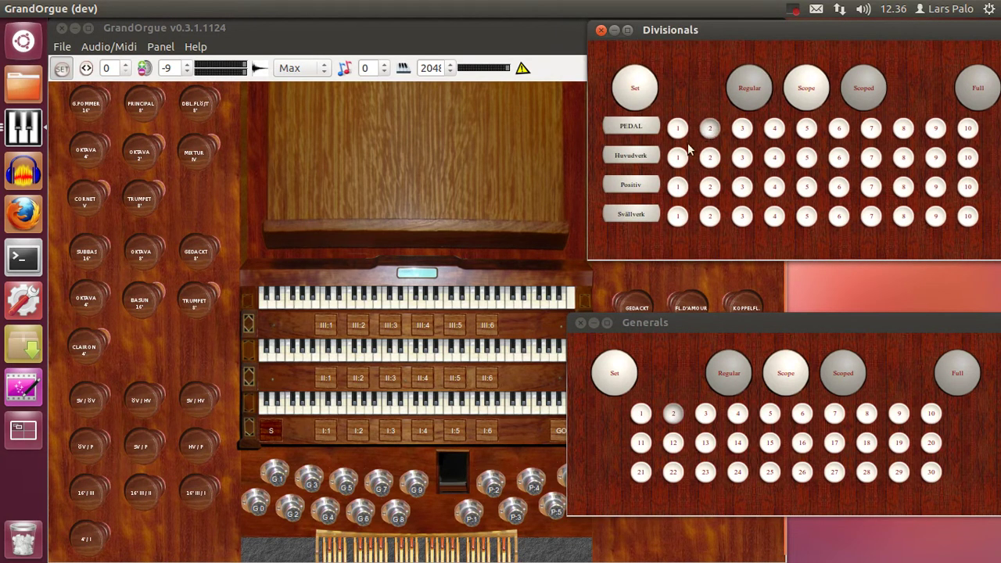
pyautogui.click(709, 157)
pyautogui.click(711, 186)
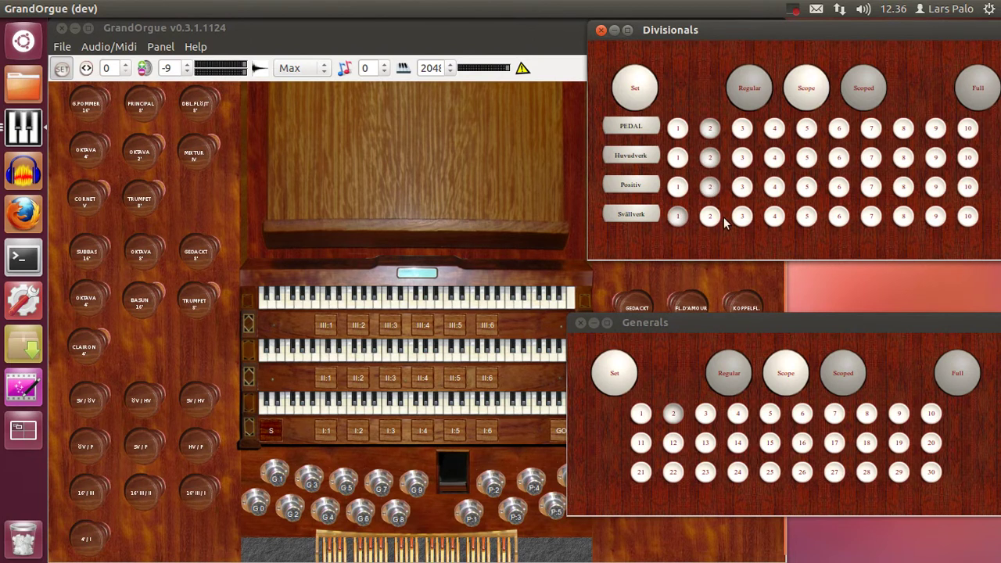
pyautogui.click(710, 218)
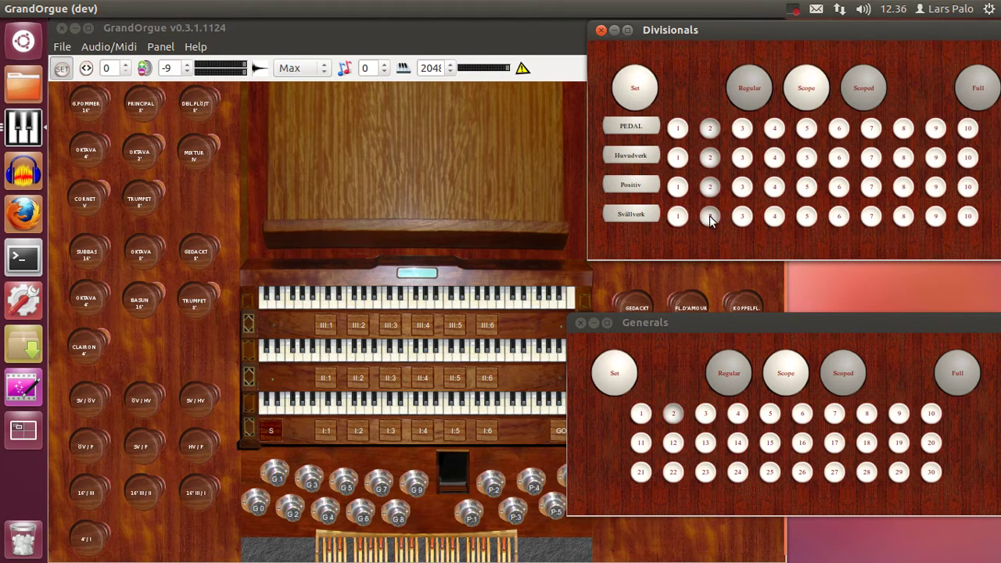
# Switch to Scoped mode, recall general 1, and store divisional 1 for Pedal, Huvudverk, Positiv, Svällverk
pyautogui.click(857, 385)
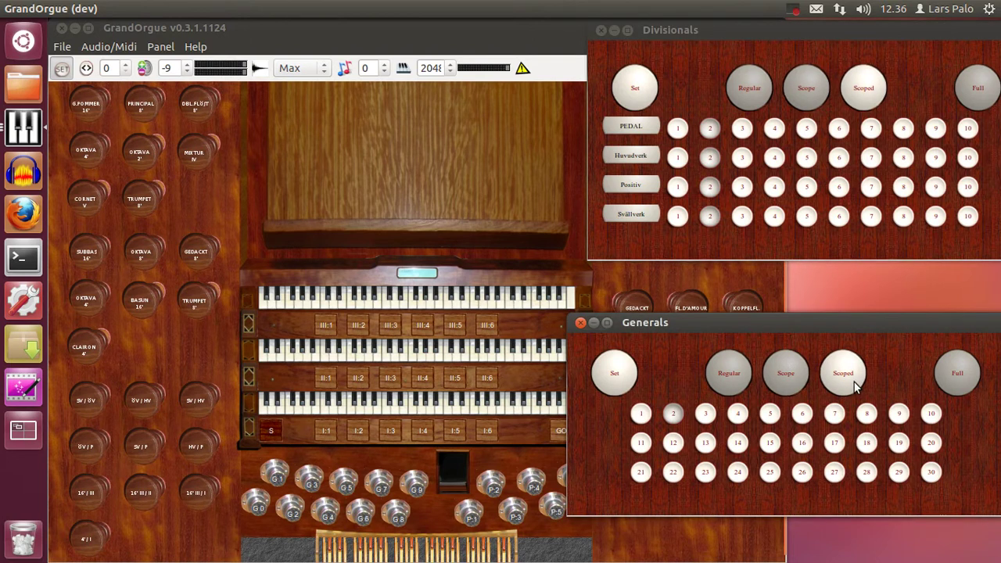
pyautogui.click(639, 414)
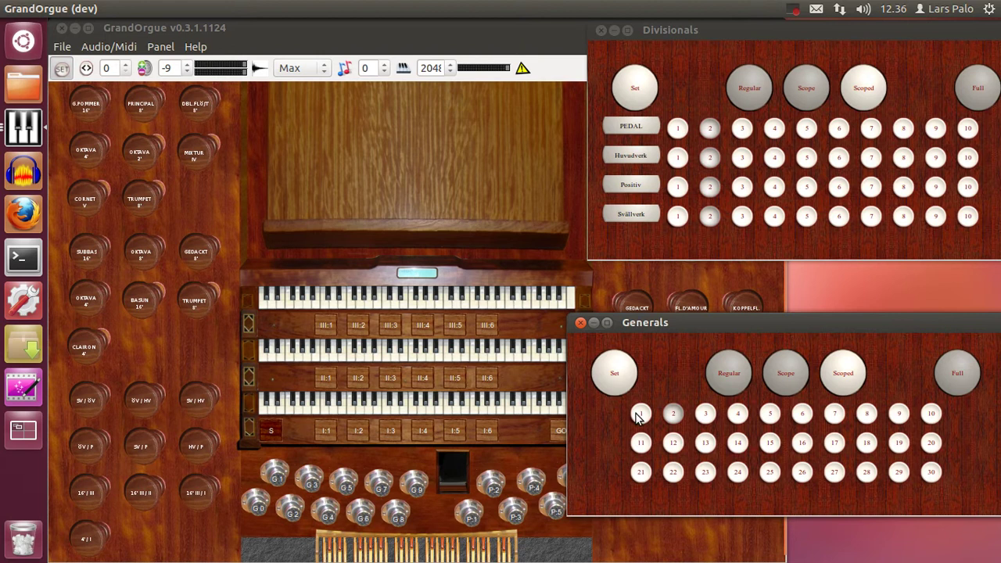
pyautogui.click(870, 28)
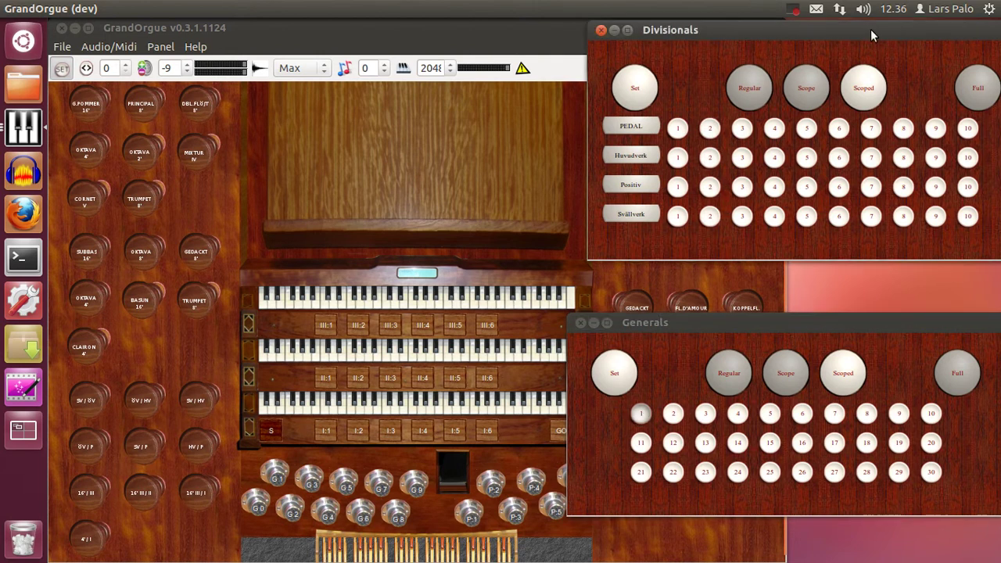
pyautogui.click(677, 130)
pyautogui.click(677, 157)
pyautogui.click(677, 189)
pyautogui.click(677, 216)
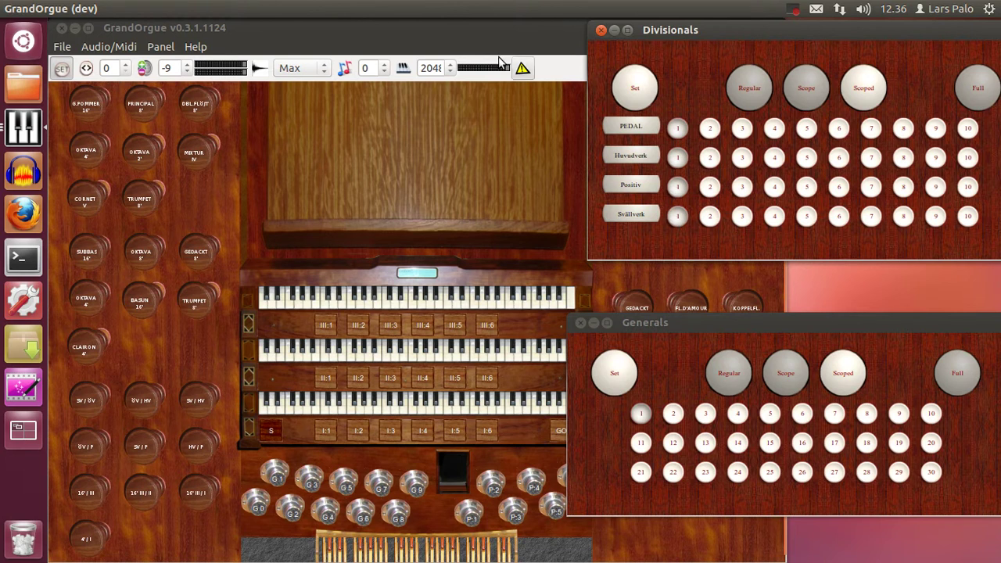
# Toggle the OKTAVA 2' stop and store the new registration in general 2
pyautogui.click(482, 28)
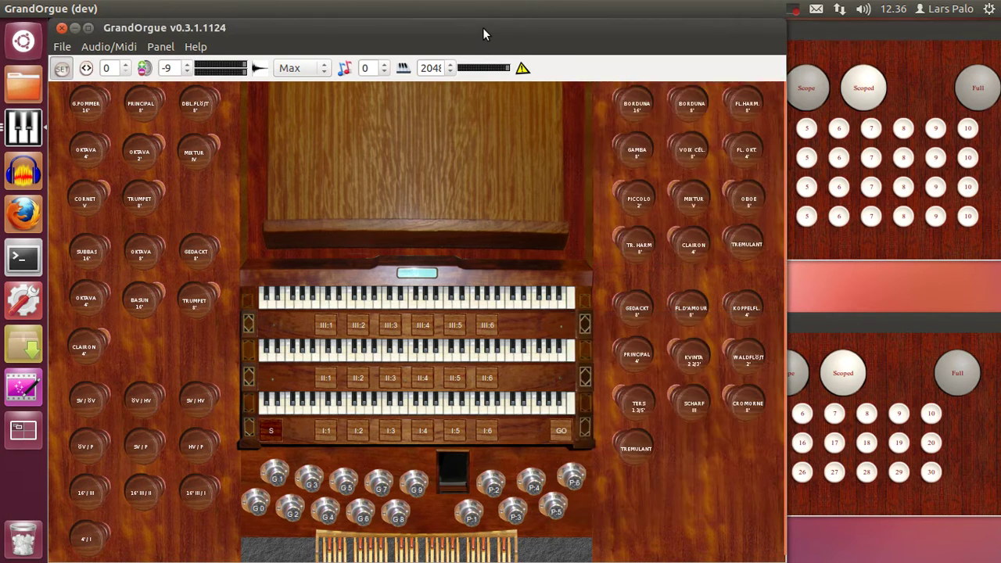
pyautogui.click(147, 152)
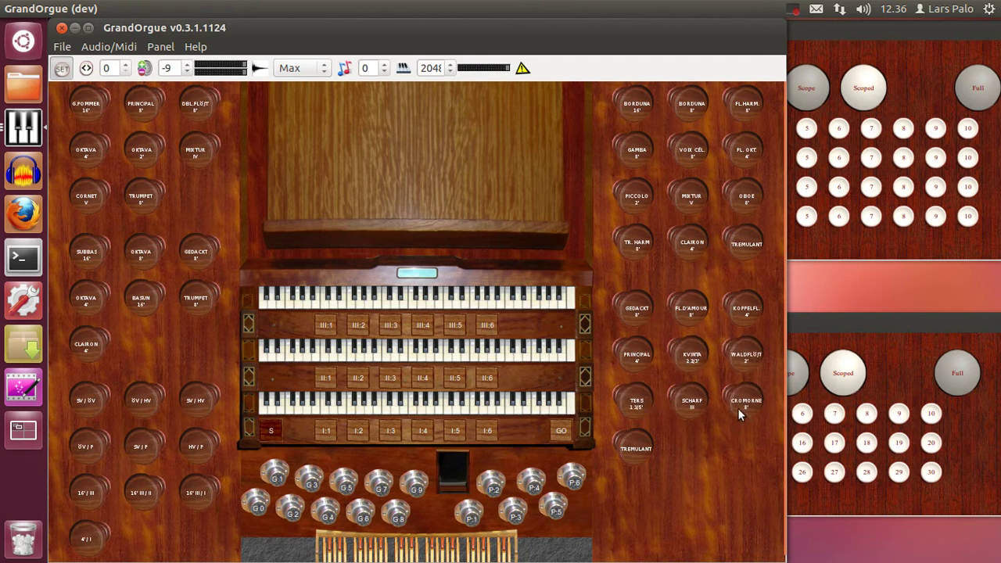
pyautogui.click(833, 326)
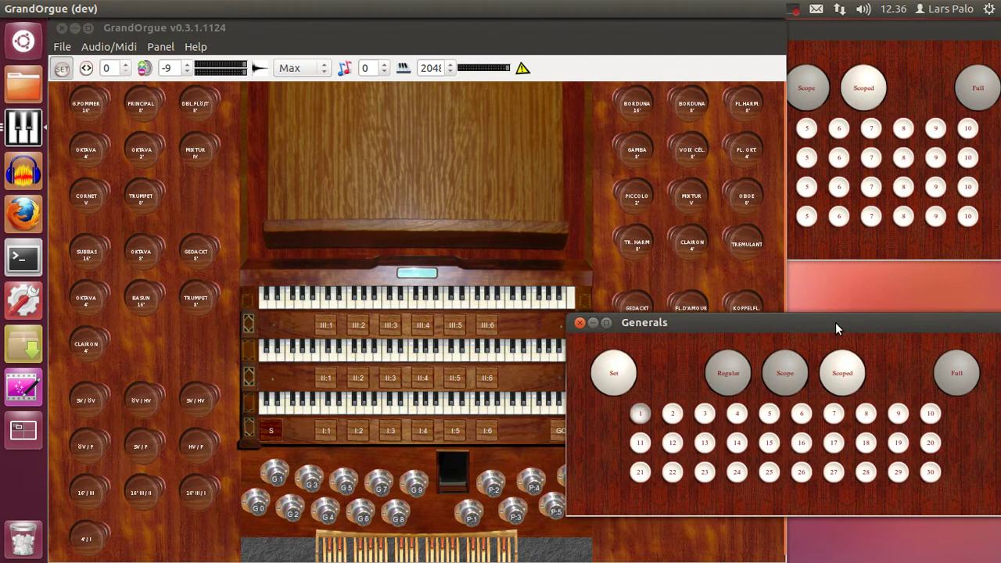
pyautogui.click(672, 414)
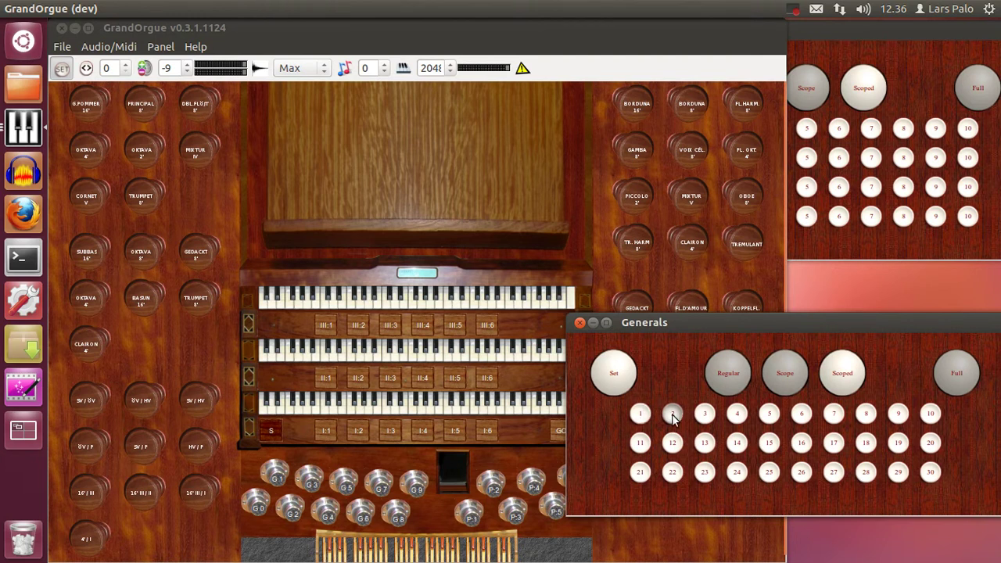
pyautogui.click(884, 31)
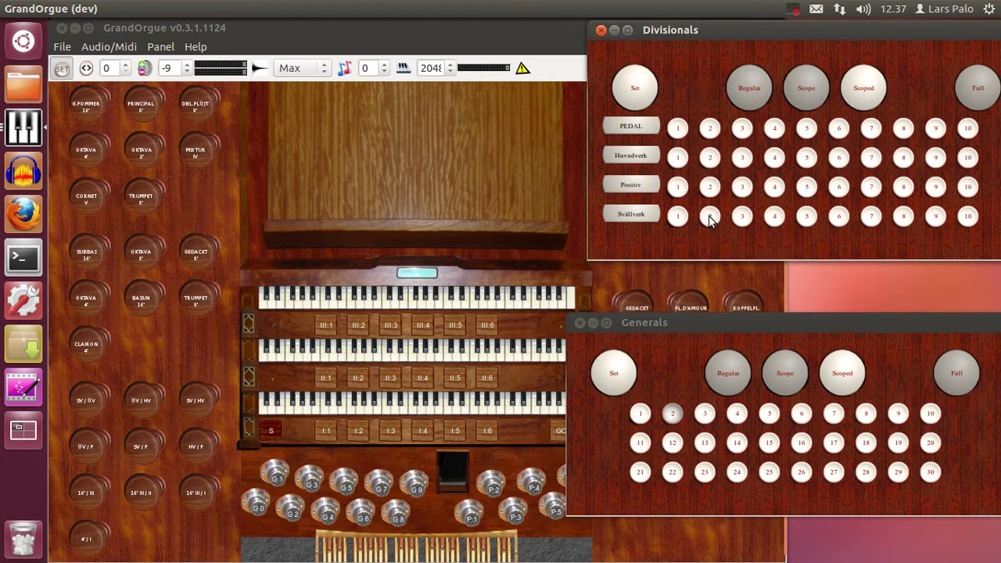
# Turn off Set mode and move the Generals and Divisionals panels further right
pyautogui.click(635, 92)
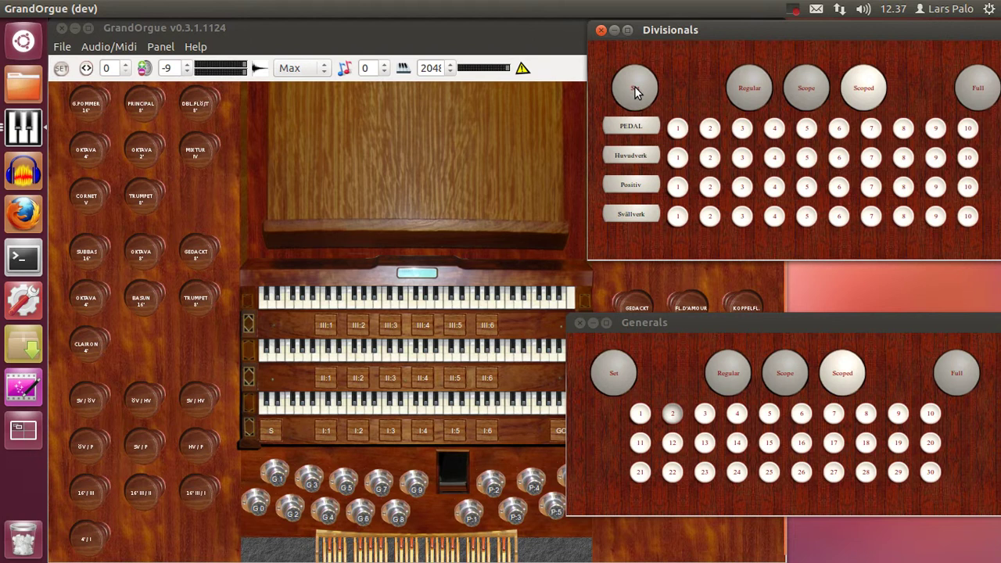
pyautogui.click(482, 28)
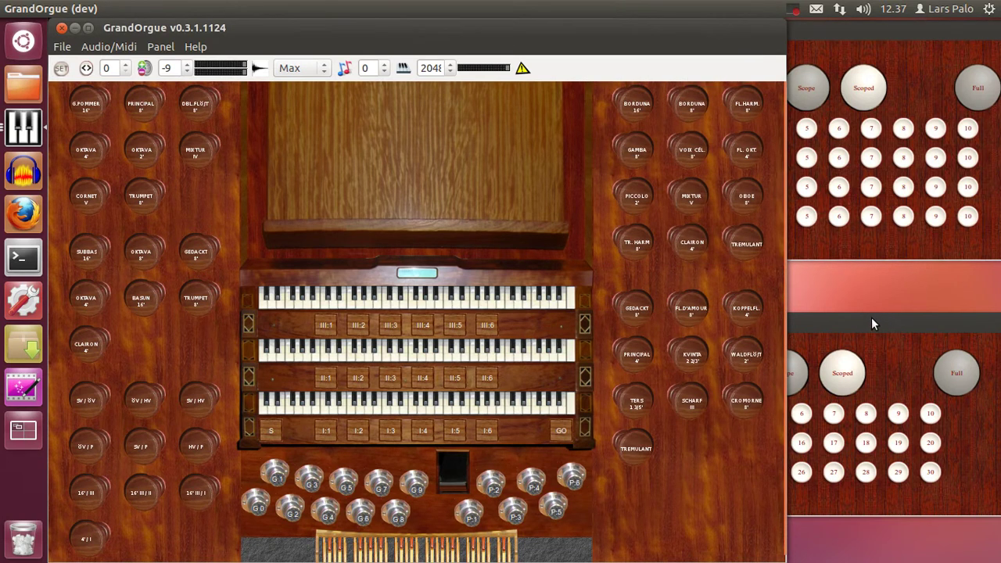
pyautogui.moveTo(863, 320); pyautogui.dragTo(970, 324)
pyautogui.click(851, 32)
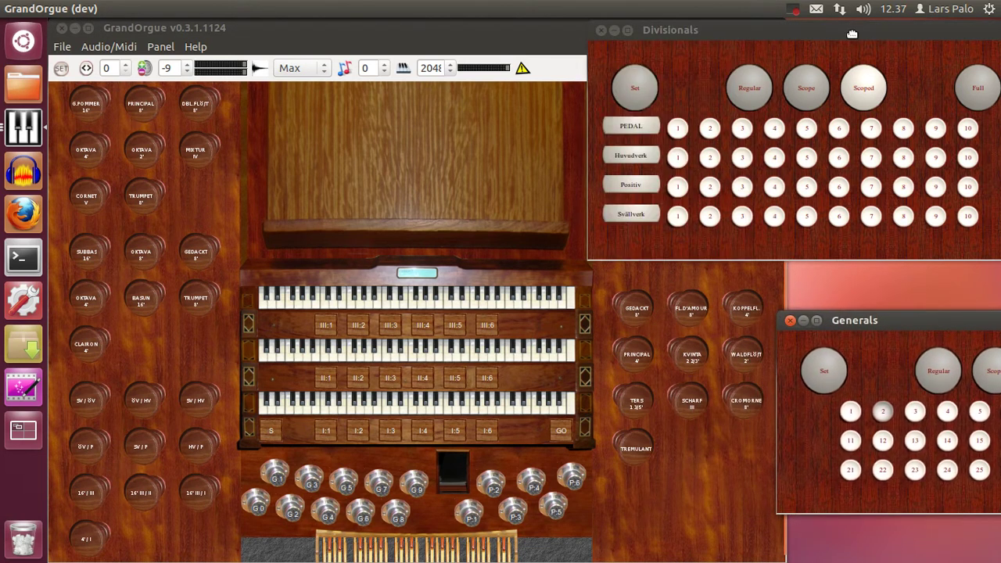
pyautogui.moveTo(762, 29); pyautogui.dragTo(894, 41)
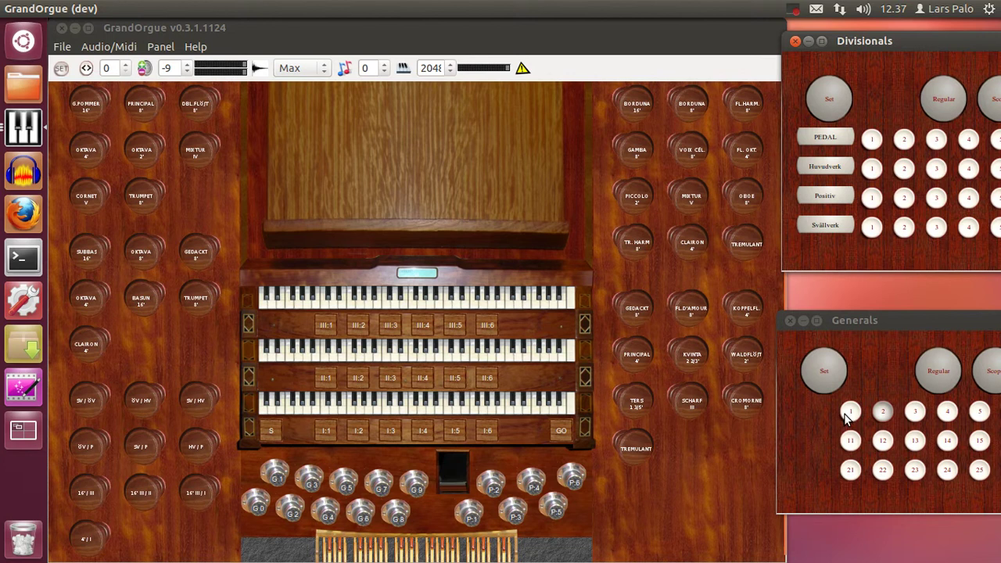
# Recall generals 1–2, then divisionals 1–2 on Pedal, Huvudverk, Positiv and Svällverk
pyautogui.click(849, 414)
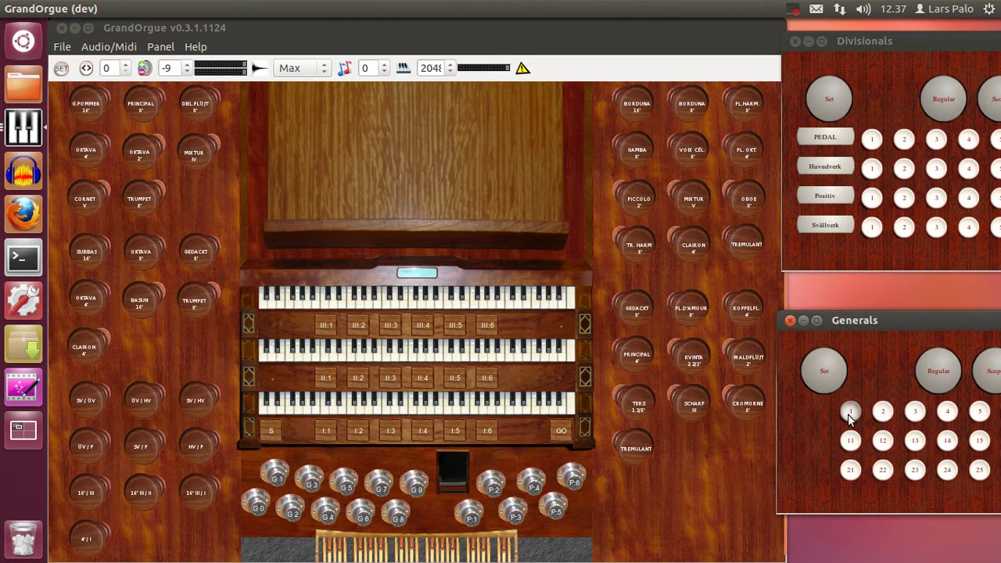
pyautogui.click(886, 416)
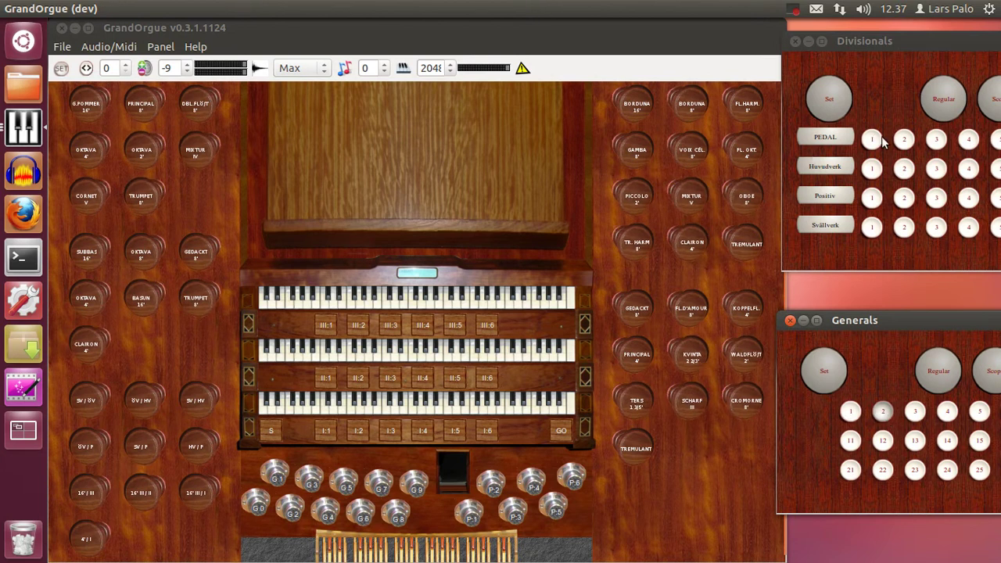
pyautogui.click(877, 142)
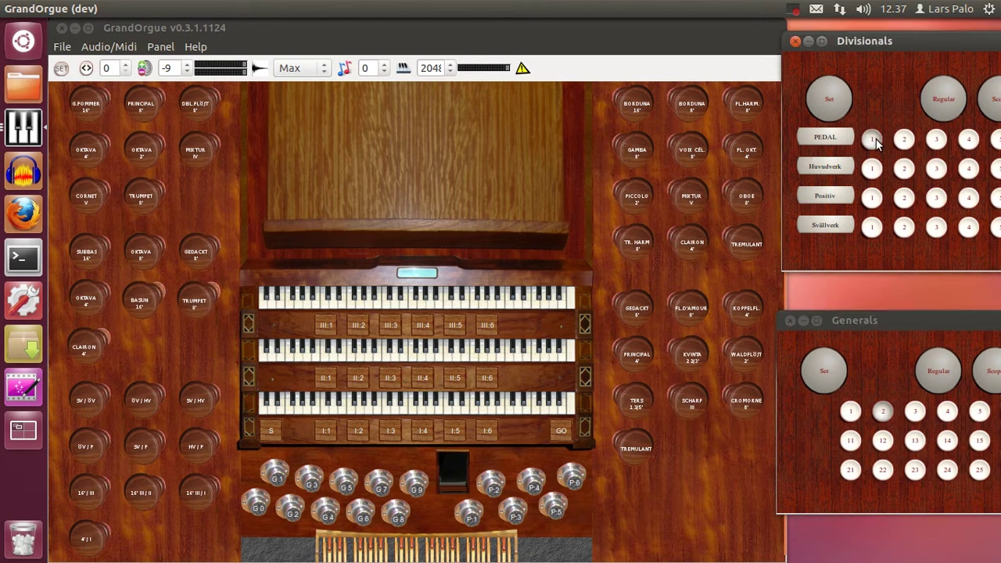
pyautogui.click(905, 143)
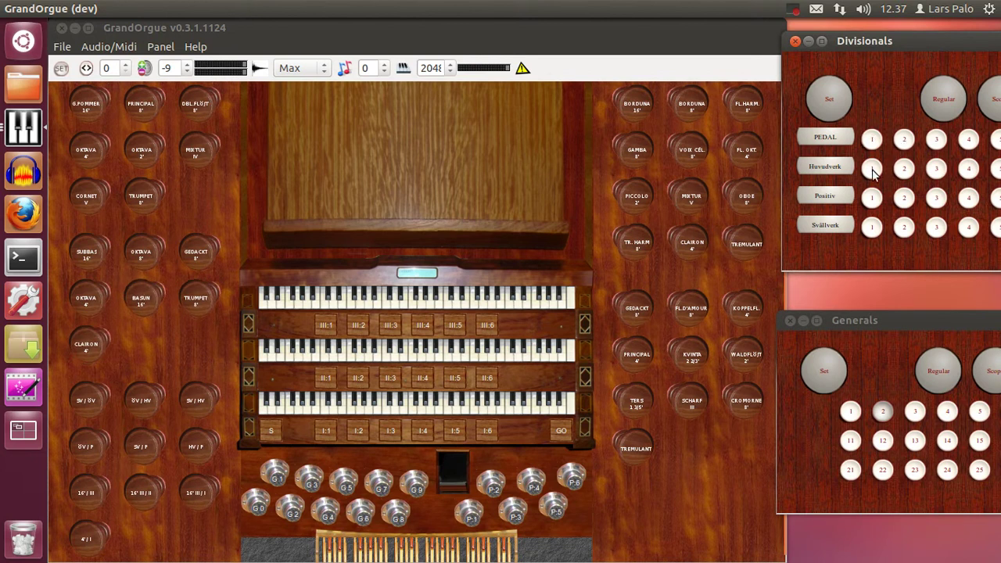
pyautogui.click(871, 170)
pyautogui.click(904, 170)
pyautogui.click(883, 201)
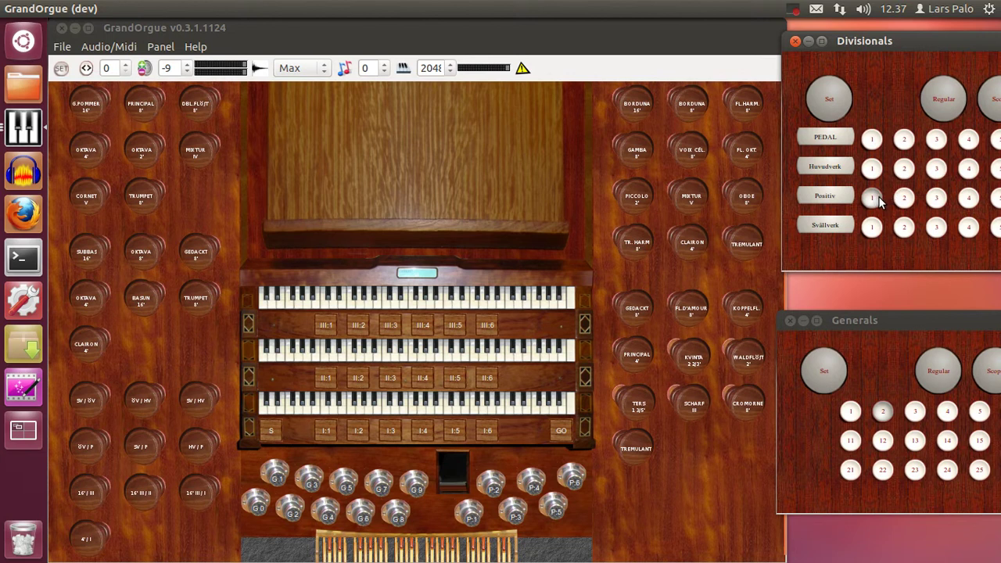
pyautogui.click(904, 200)
pyautogui.click(873, 228)
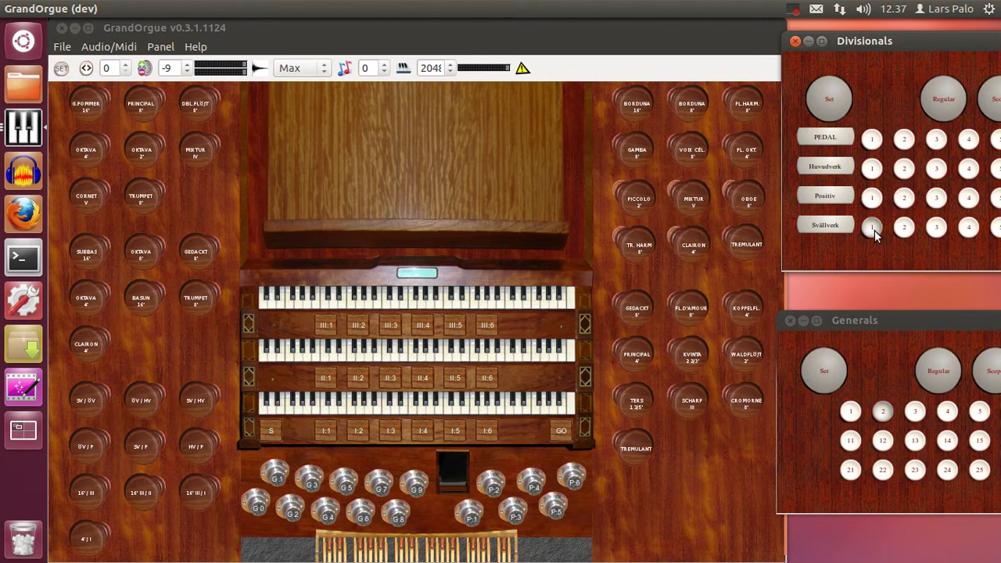
pyautogui.click(903, 227)
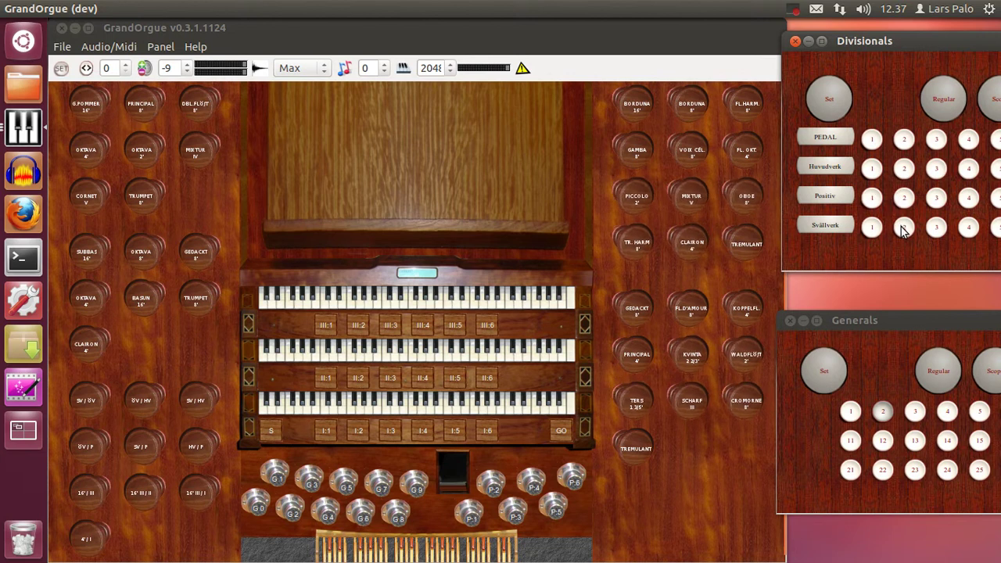
# Toggle G.POMMER 16', PRINCIPAL 8', OKTAVA 4', SUBBAS 16', OKTAVA 8', GEDACKT 8' and OKTAVA 4' on the left jamb
pyautogui.click(593, 31)
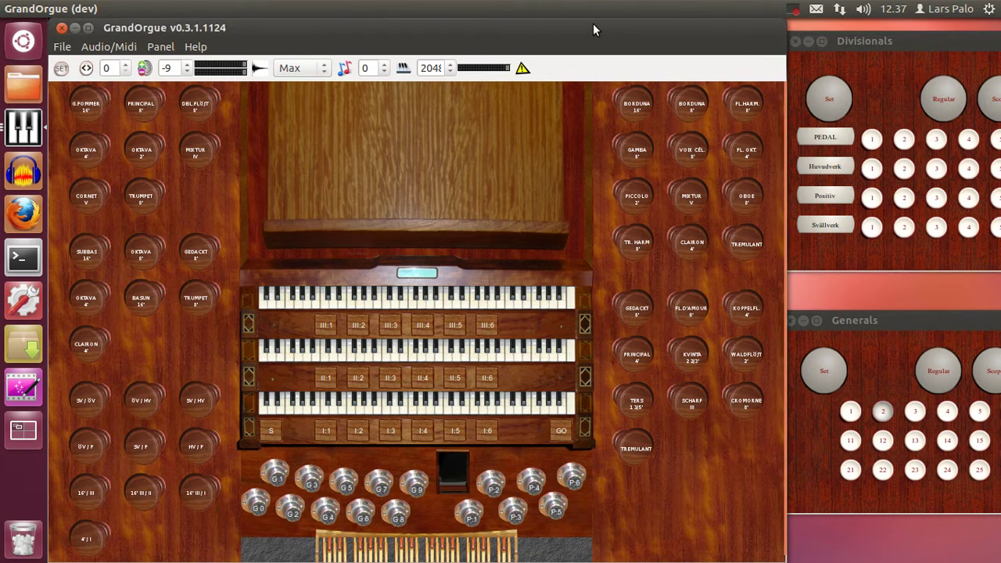
pyautogui.click(95, 107)
pyautogui.click(141, 106)
pyautogui.click(86, 155)
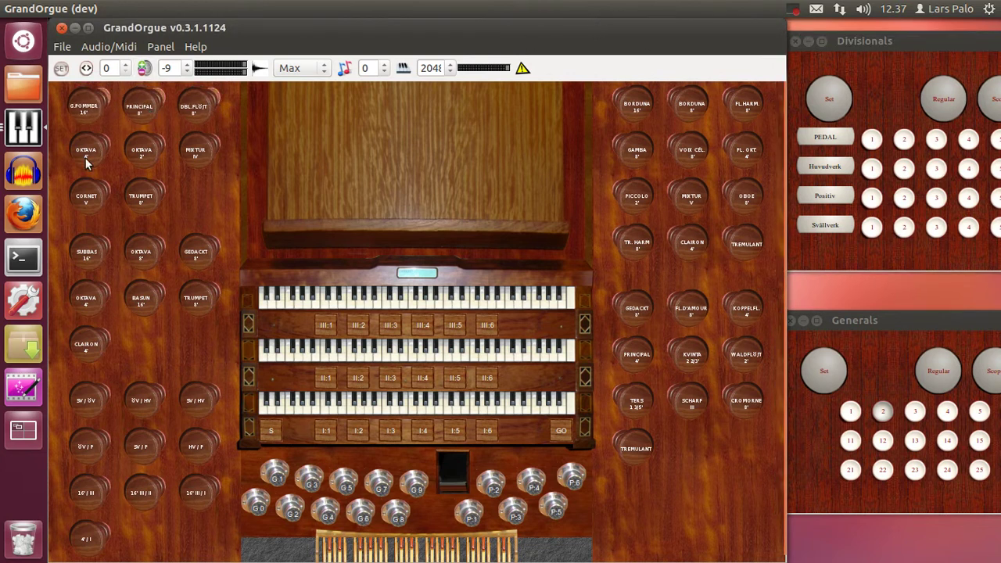
pyautogui.click(98, 250)
pyautogui.click(140, 254)
pyautogui.click(184, 261)
pyautogui.click(112, 289)
# Toggle BORDUNA 16', BORDUNA 8', FL.HARM., GAMBA, FL. OKT., KOPPELFL., FL.D'AMOUR, GEDACKT, PRINCIPAL 4' and engage the 8V / HV coupler
pyautogui.click(636, 106)
pyautogui.click(690, 104)
pyautogui.click(746, 105)
pyautogui.click(637, 150)
pyautogui.click(751, 153)
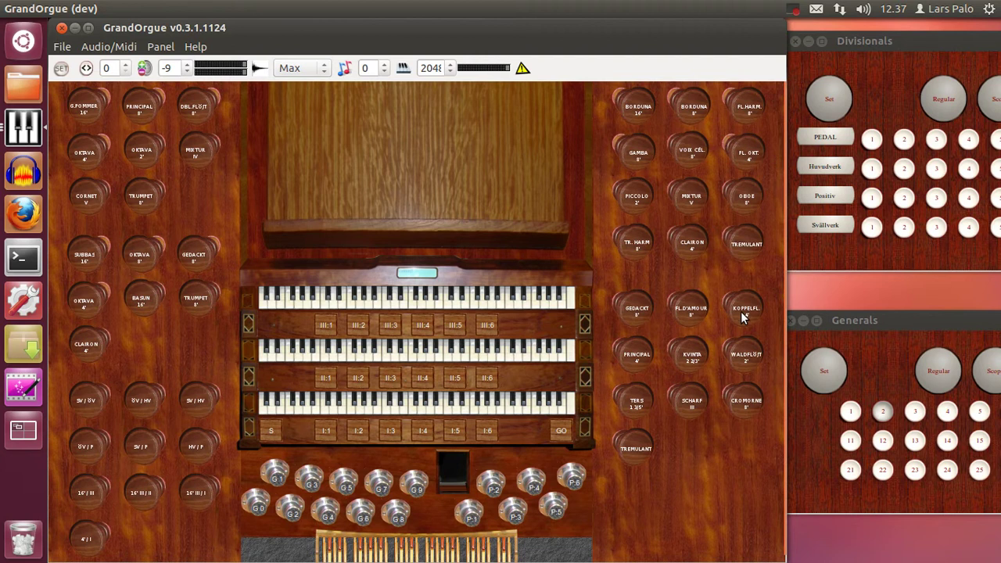
pyautogui.click(740, 311)
pyautogui.click(691, 309)
pyautogui.click(637, 309)
pyautogui.click(637, 357)
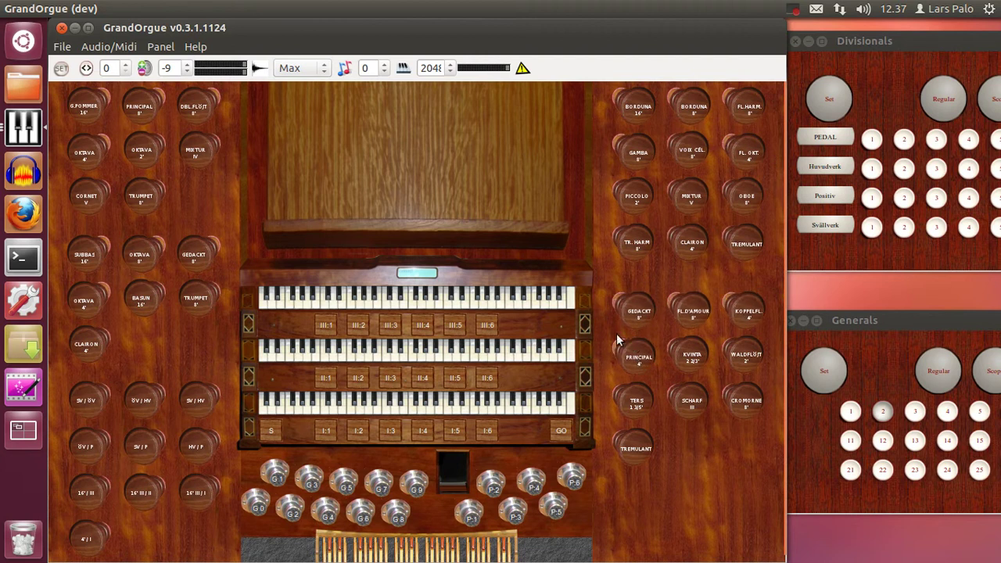
pyautogui.click(153, 412)
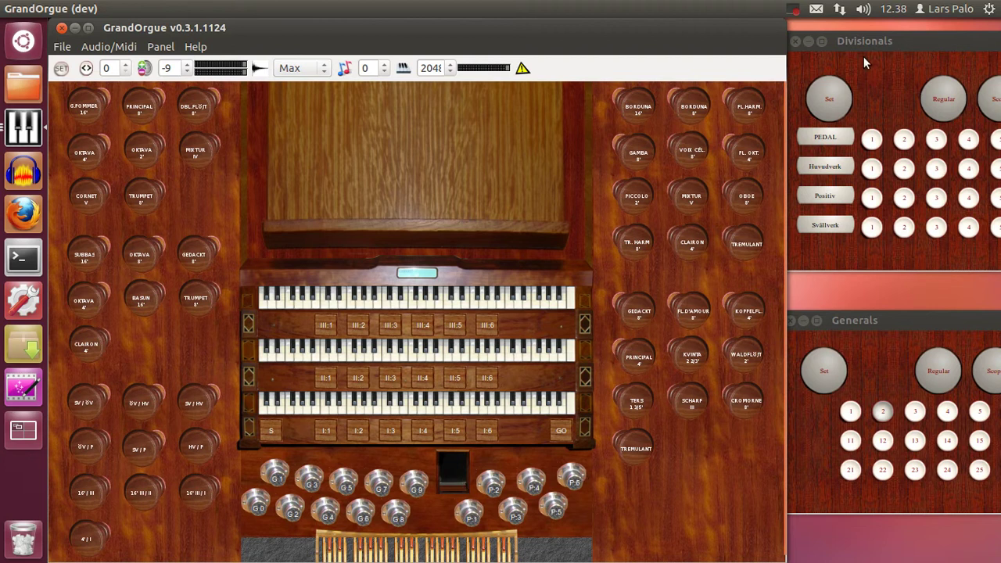
pyautogui.click(890, 318)
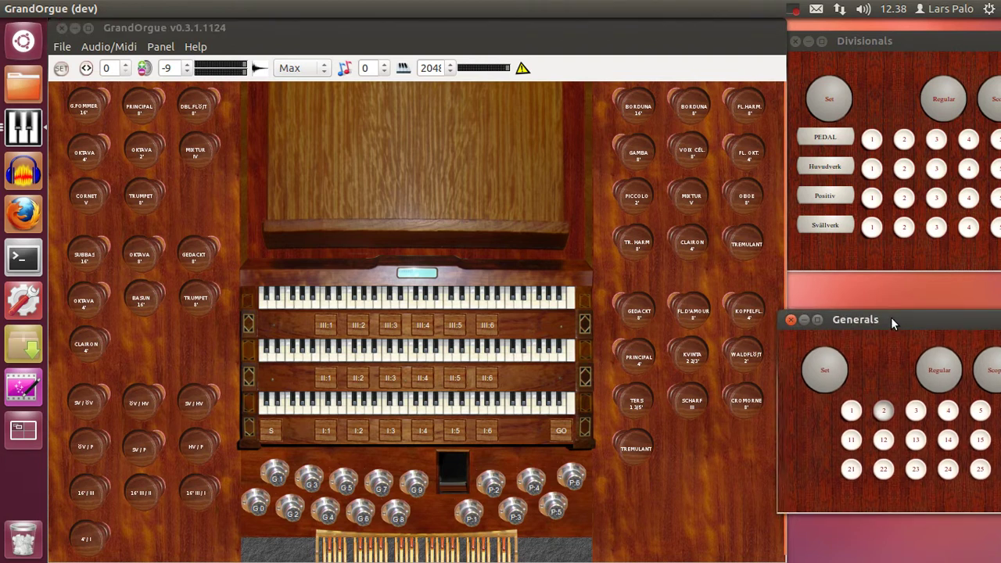
# Assign generals 1 and 2 to foot-controller program changes, general 1 getting program change 21
pyautogui.rightClick(851, 412)
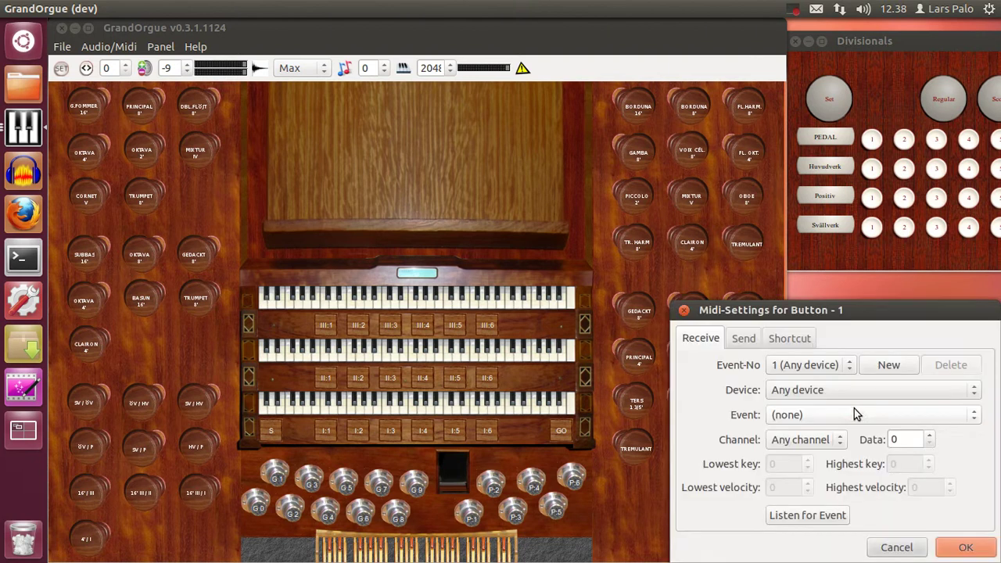
pyautogui.click(821, 519)
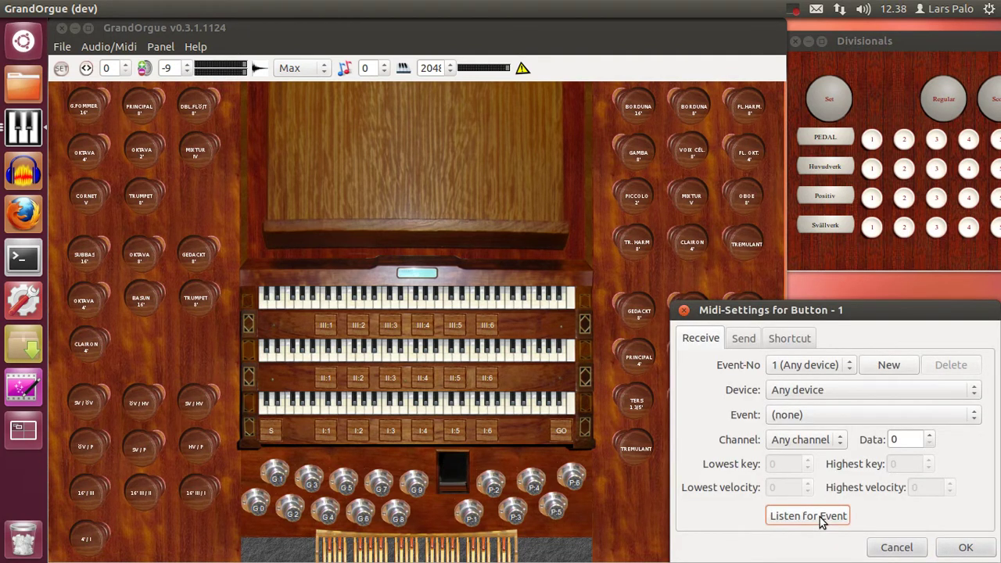
pyautogui.click(979, 553)
pyautogui.rightClick(883, 414)
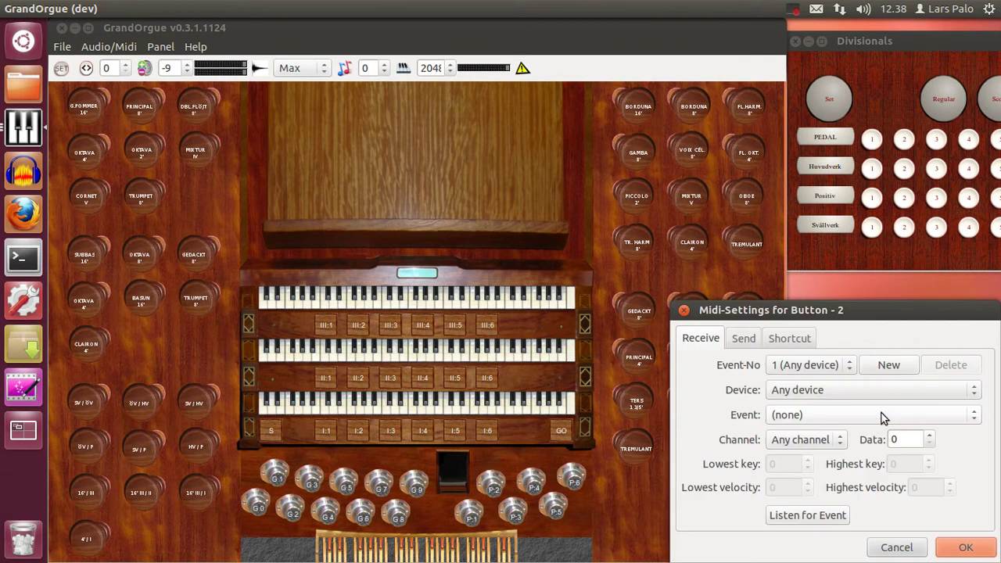
pyautogui.click(817, 519)
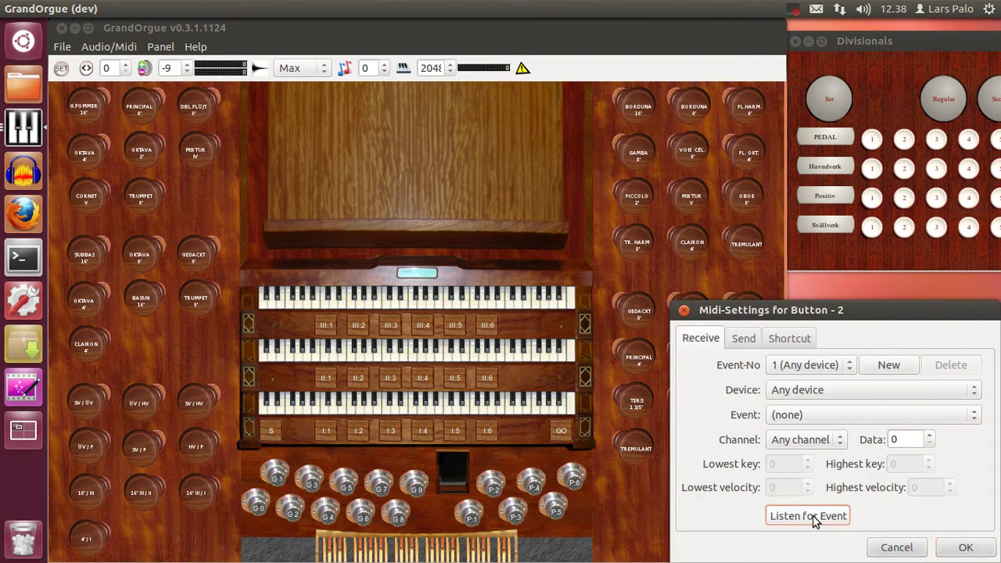
pyautogui.click(977, 552)
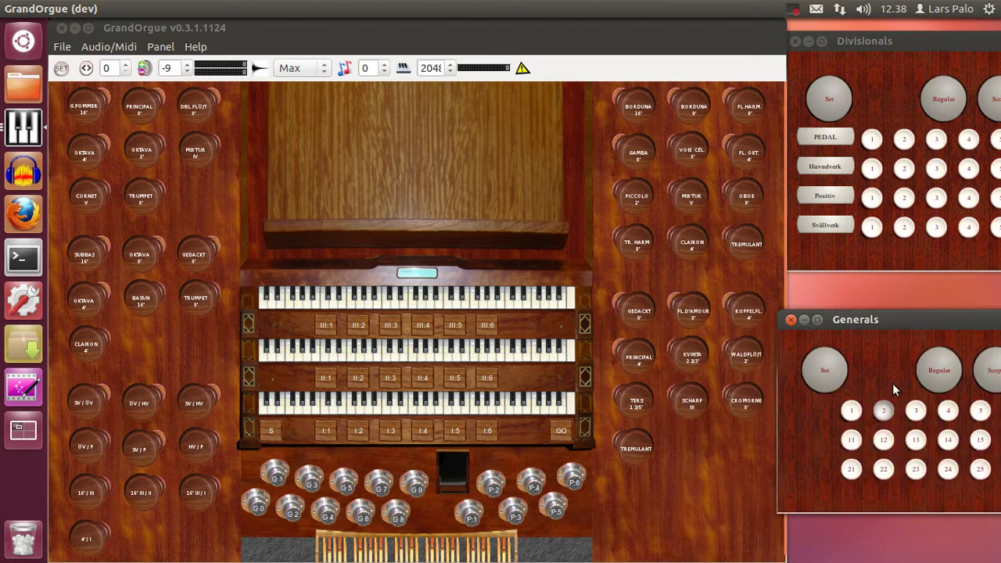
# Assign PEDAL divisionals 1 and 2 to foot-controller program changes, divisional 1 getting 22
pyautogui.click(873, 47)
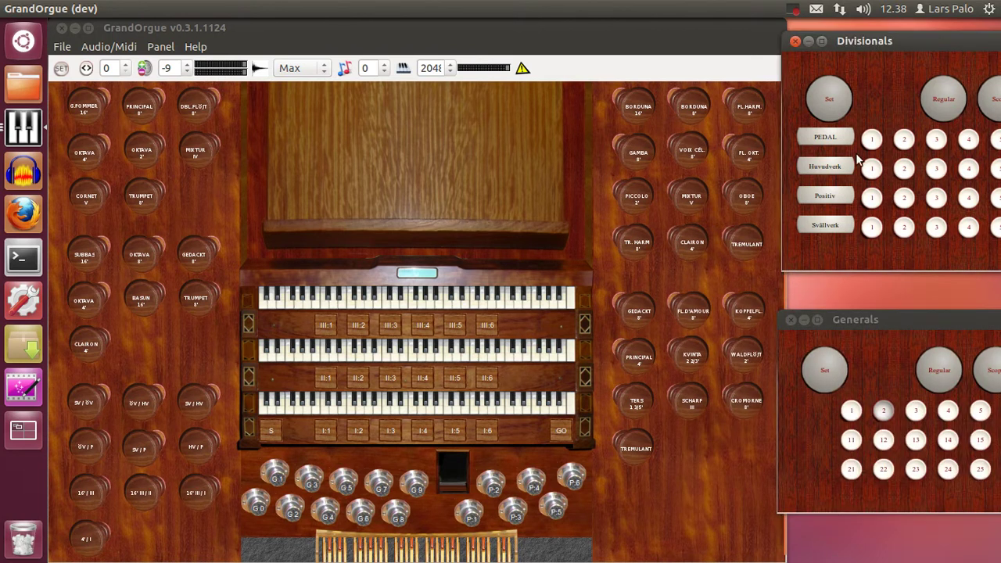
pyautogui.rightClick(871, 139)
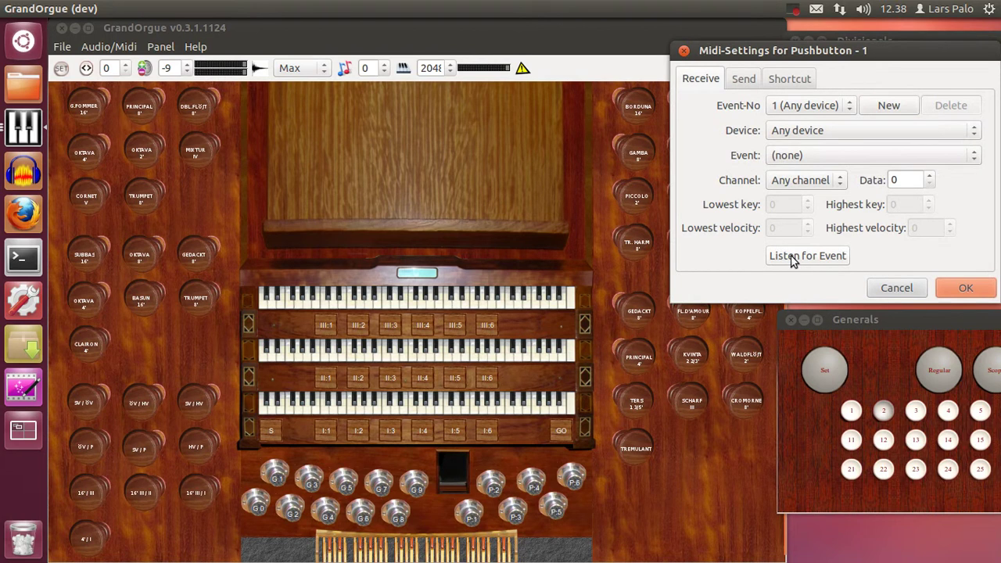
pyautogui.click(792, 260)
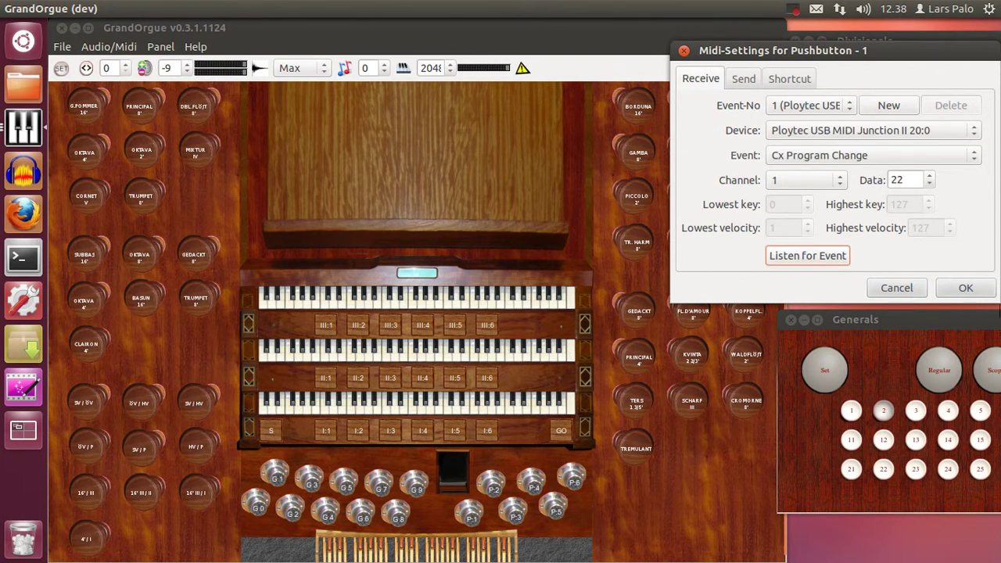
pyautogui.click(971, 292)
pyautogui.rightClick(906, 136)
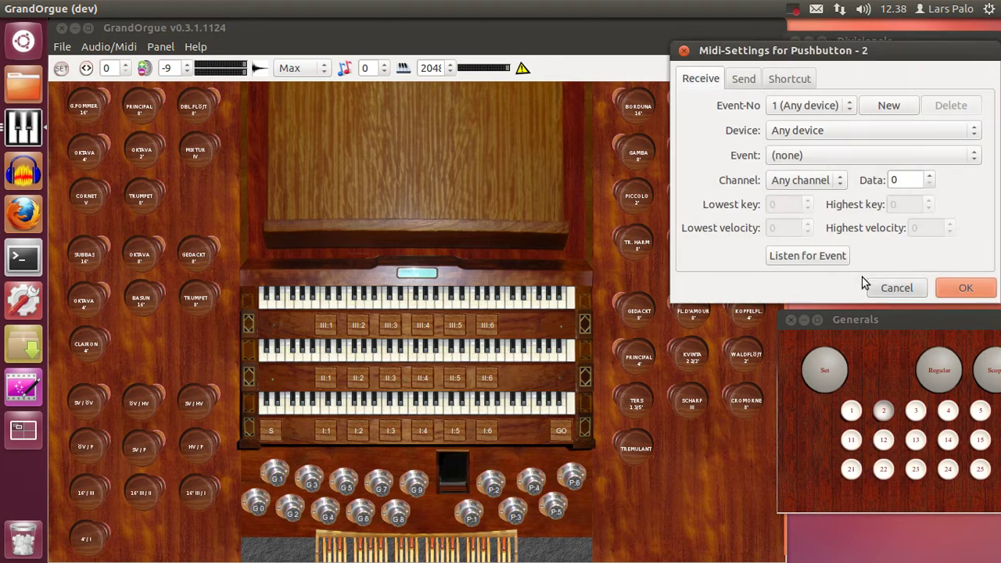
pyautogui.click(830, 255)
pyautogui.click(966, 289)
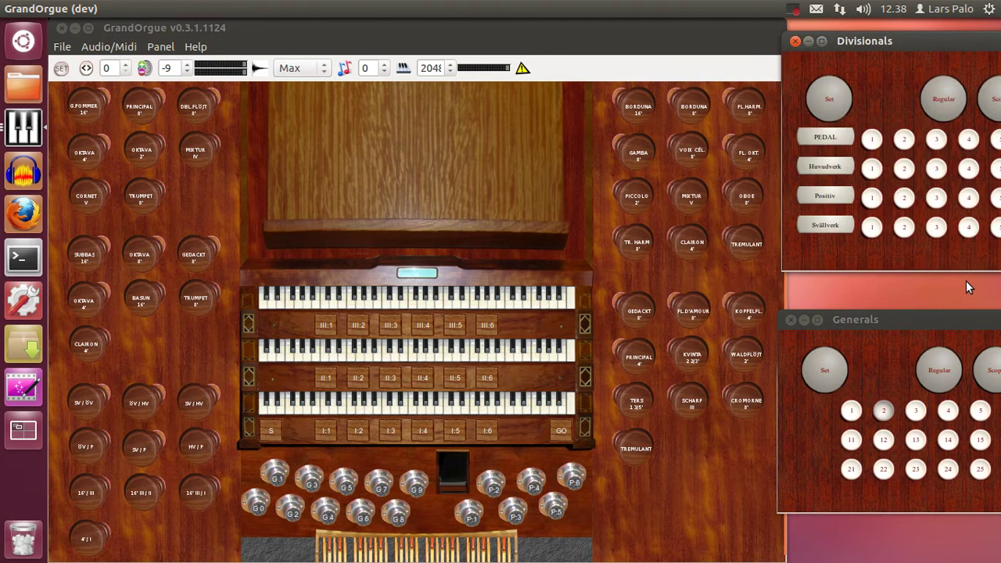
# Assign Huvudverk divisionals 1 and 2 to the foot controller's program changes
pyautogui.rightClick(872, 172)
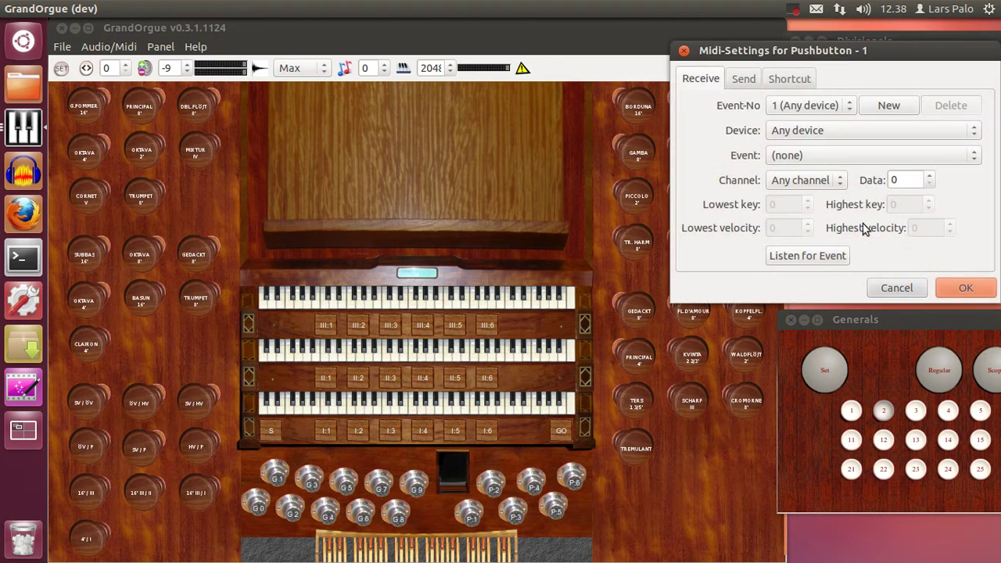
pyautogui.click(823, 258)
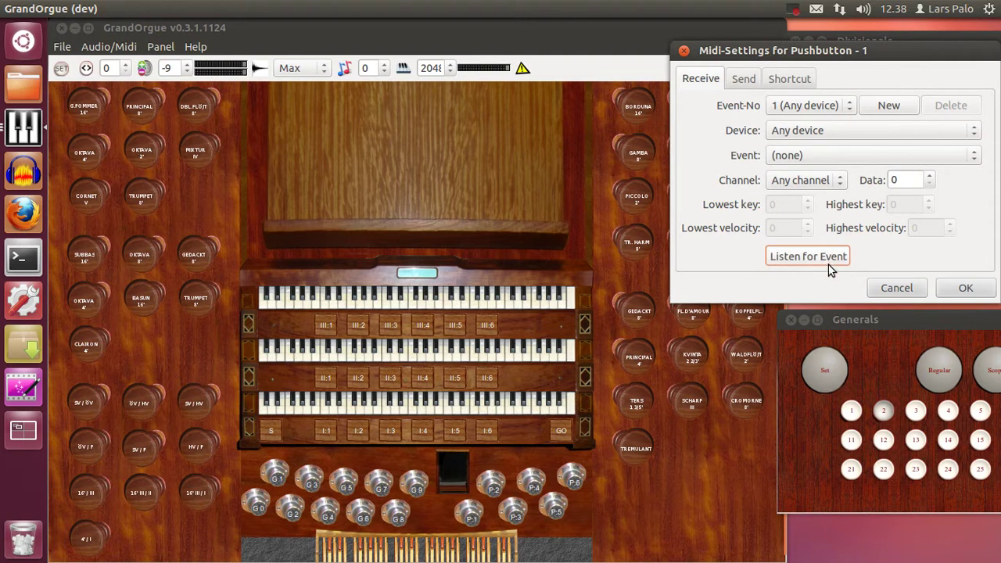
pyautogui.click(989, 290)
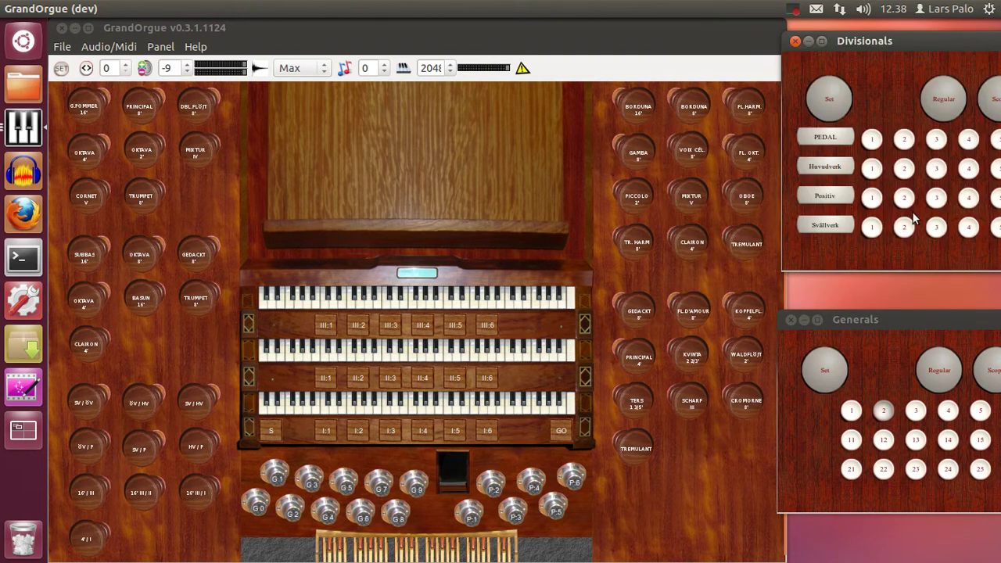
pyautogui.rightClick(904, 170)
pyautogui.click(798, 260)
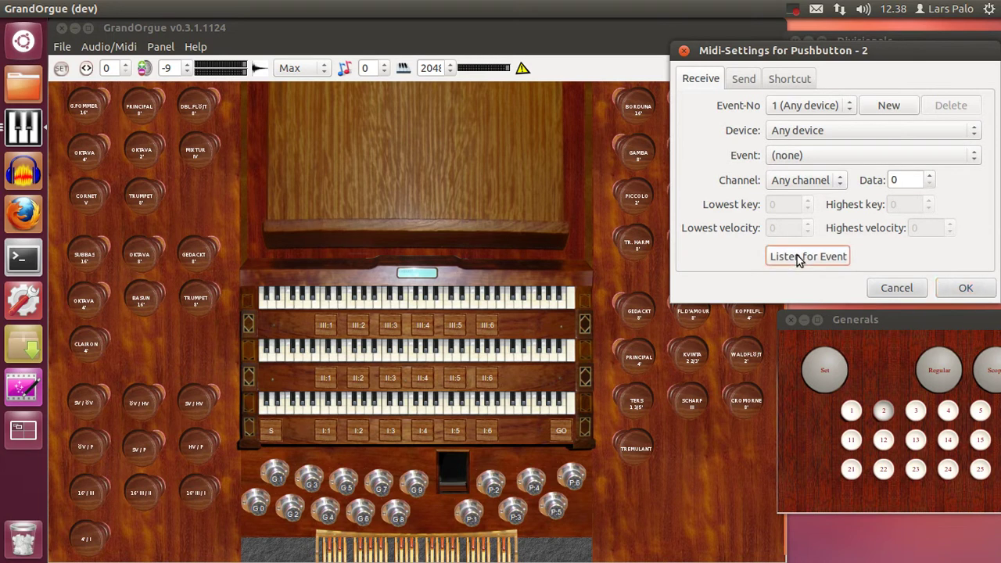
pyautogui.click(961, 288)
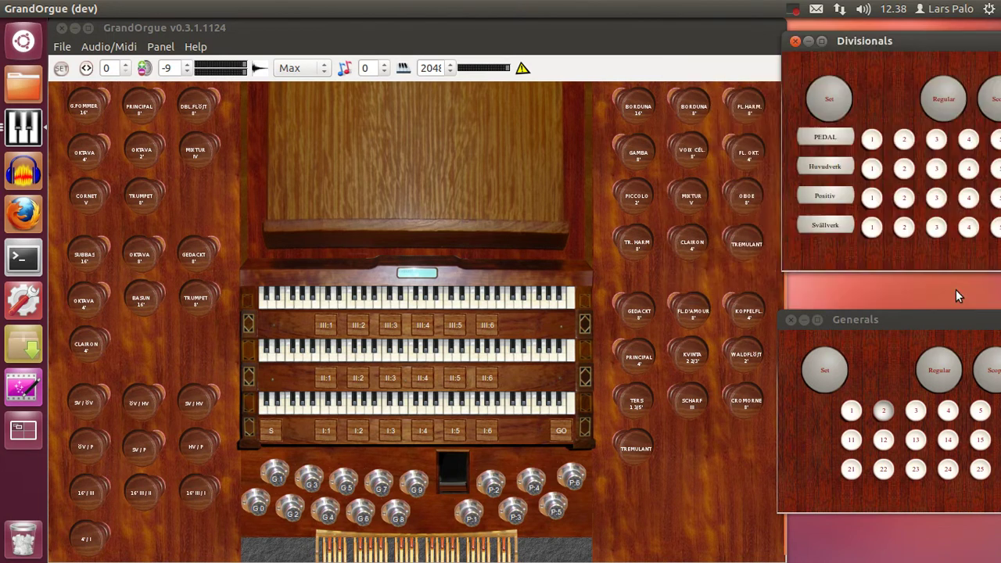
# Assign Positiv divisionals 1 and 2 to the foot controller's program changes
pyautogui.rightClick(876, 205)
pyautogui.click(799, 257)
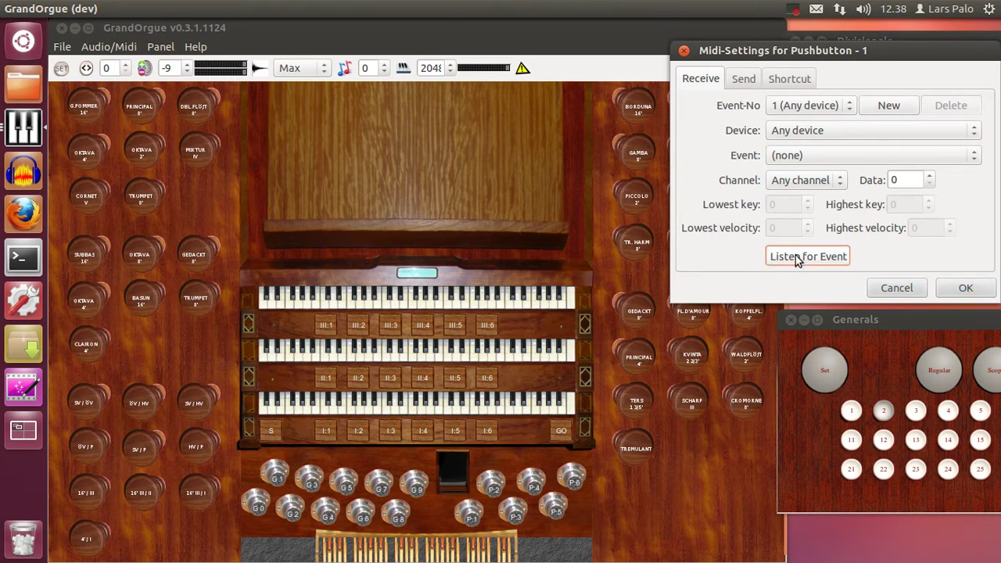
pyautogui.click(957, 288)
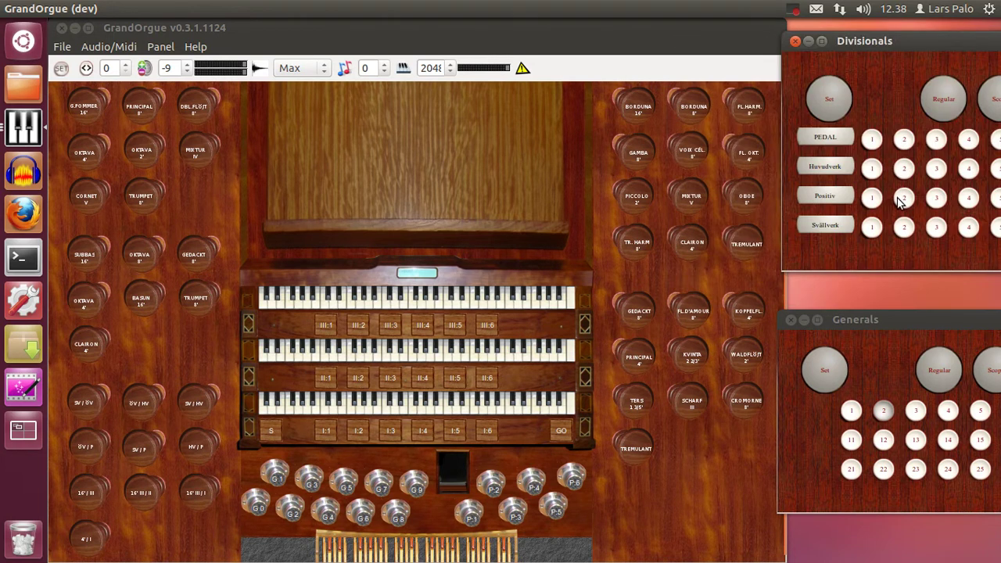
pyautogui.rightClick(901, 201)
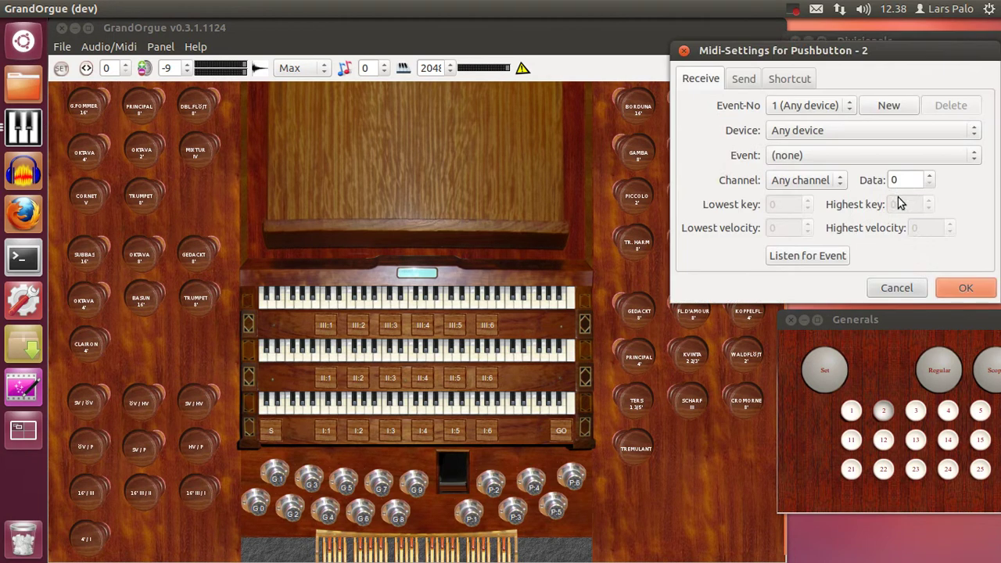
pyautogui.click(828, 256)
pyautogui.click(966, 289)
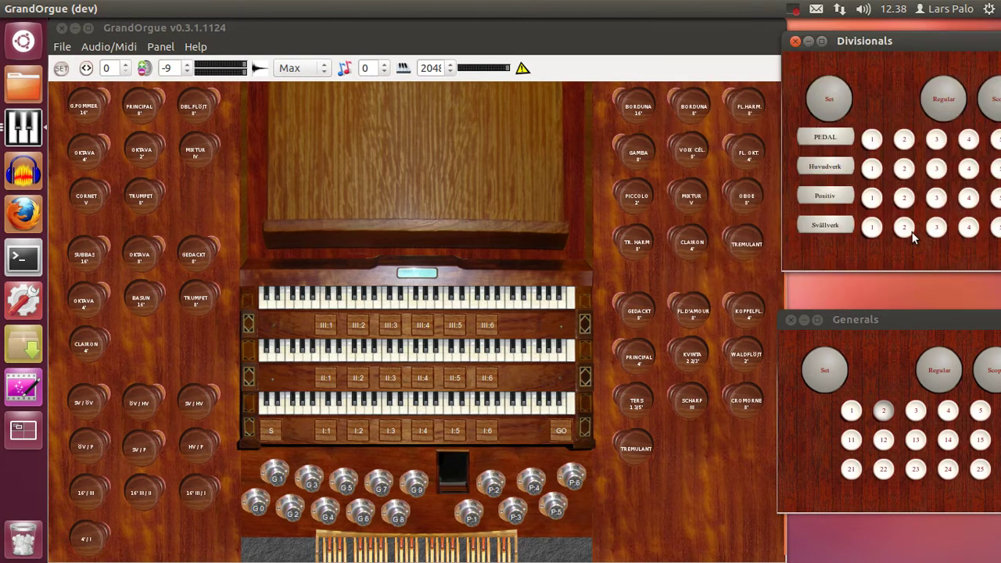
# Assign Svällverk divisional 1 to program change 25 and capture program change 30 for divisional 2
pyautogui.rightClick(872, 231)
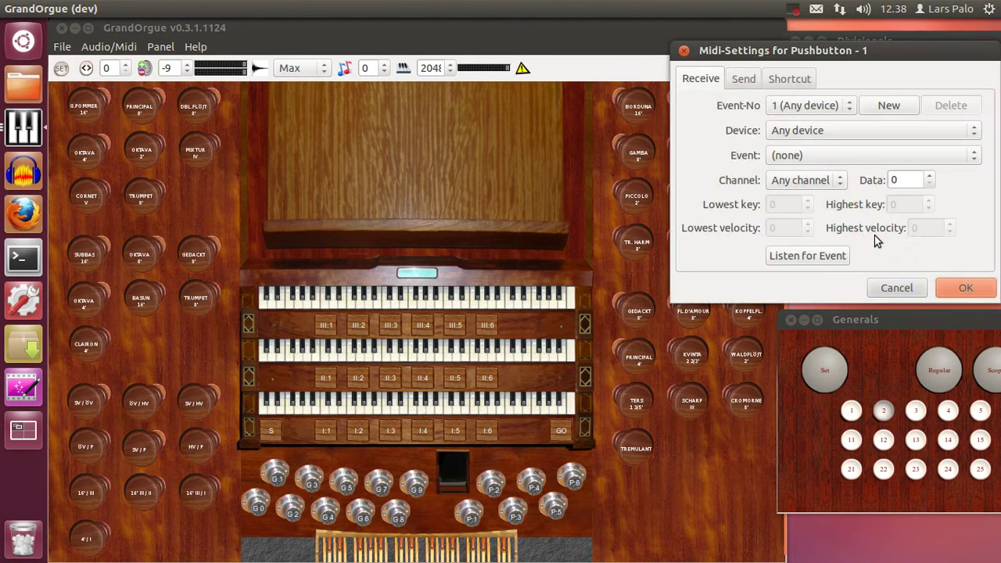
pyautogui.click(830, 256)
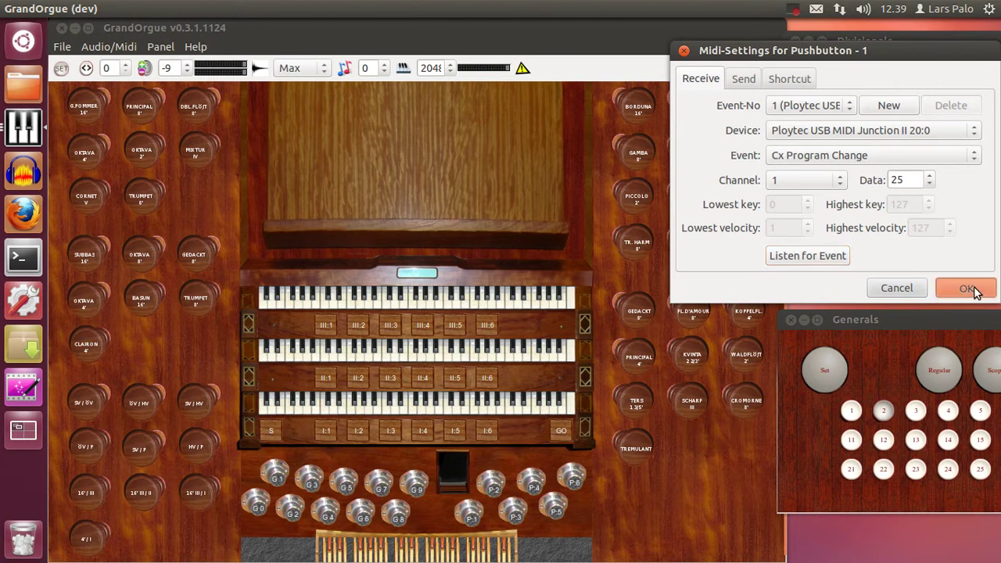
pyautogui.click(966, 288)
pyautogui.rightClick(902, 227)
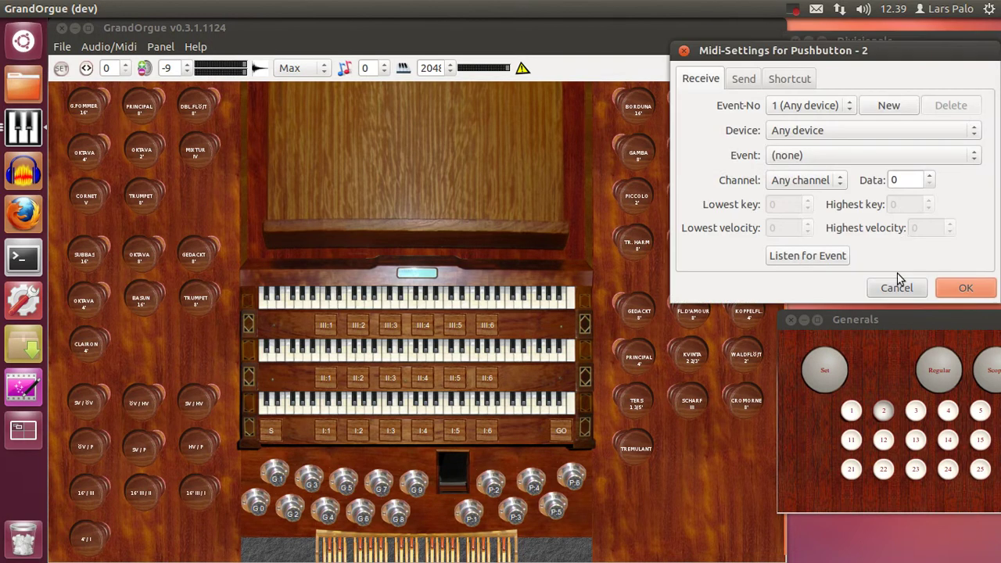
pyautogui.click(807, 258)
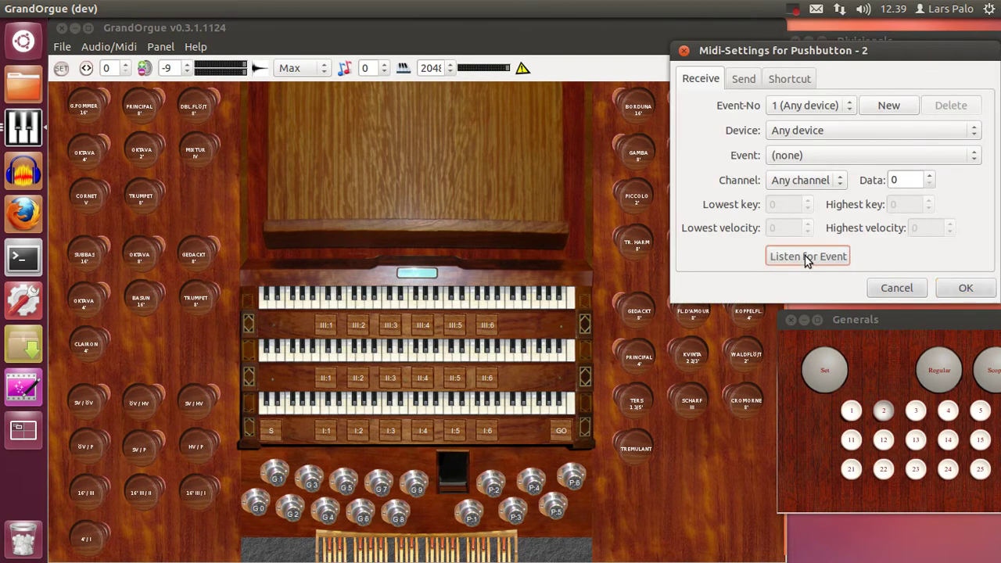
pyautogui.click(968, 288)
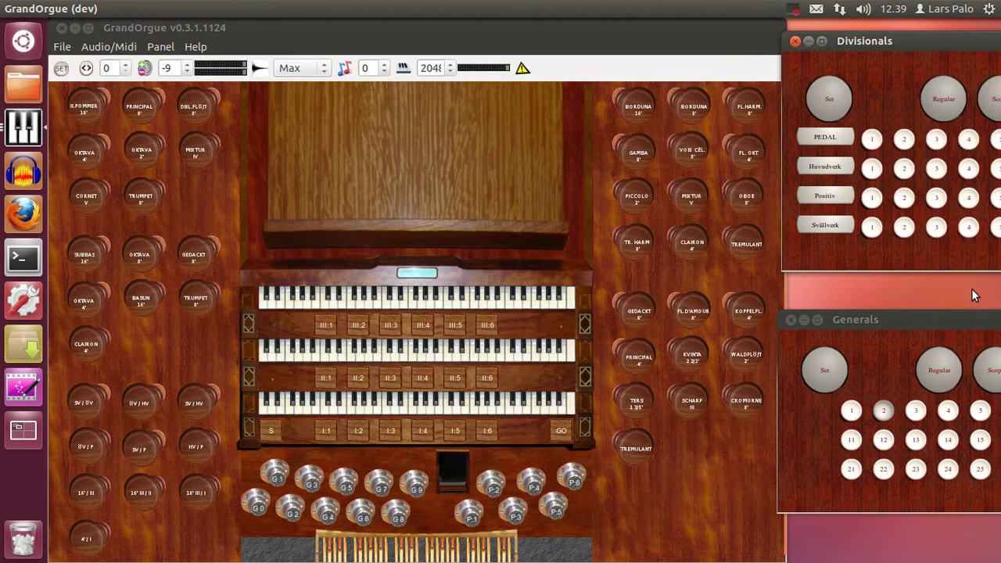